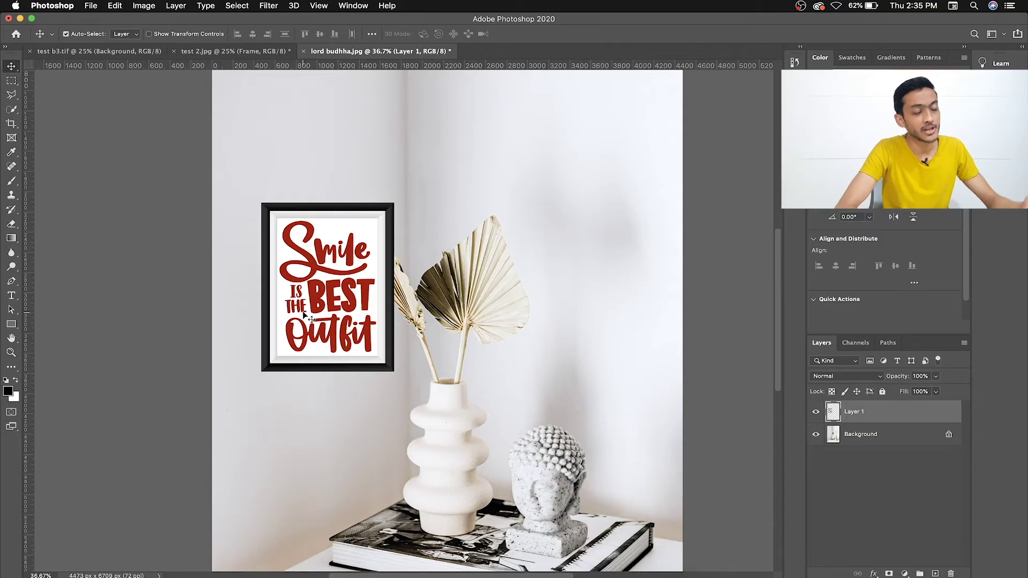
Step: Drag the framed Smile poster higher and to the left on the wall
{"action": "mouse_move", "coordinate": [287, 291]}
{"action": "left_mouse_down"}
{"action": "mouse_move", "coordinate": [325, 285]}
{"action": "mouse_move", "coordinate": [294, 354]}
{"action": "left_mouse_up"}
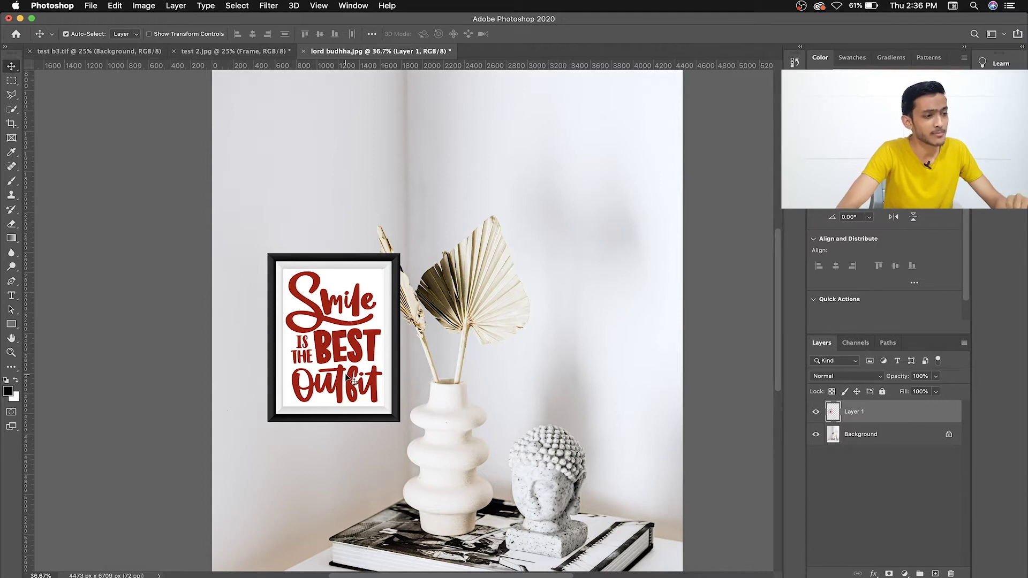
{"action": "mouse_move", "coordinate": [353, 380]}
{"action": "left_mouse_down"}
{"action": "mouse_move", "coordinate": [330, 268]}
{"action": "mouse_move", "coordinate": [386, 266]}
{"action": "left_mouse_up"}
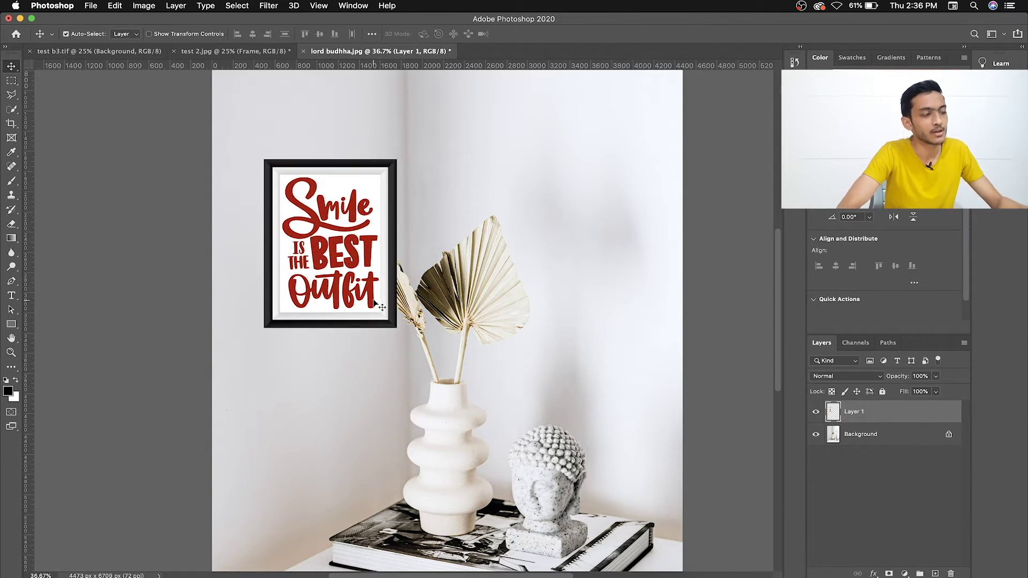
Step: Deselect the poster, add an empty Layer 2 above Background, and hide Layer 1
{"action": "left_click", "coordinate": [833, 413], "text": "super"}
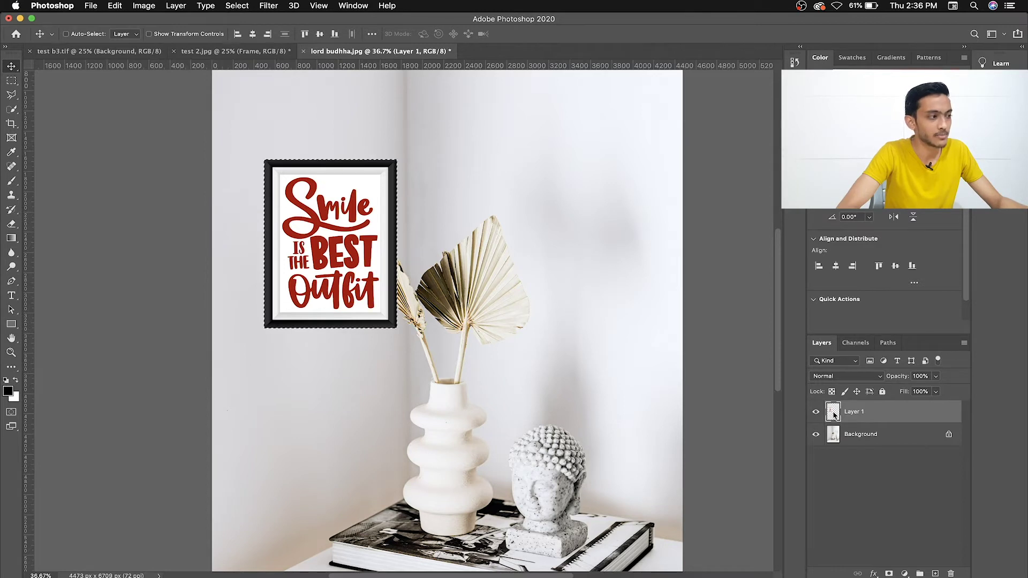
{"action": "key", "text": "super+d"}
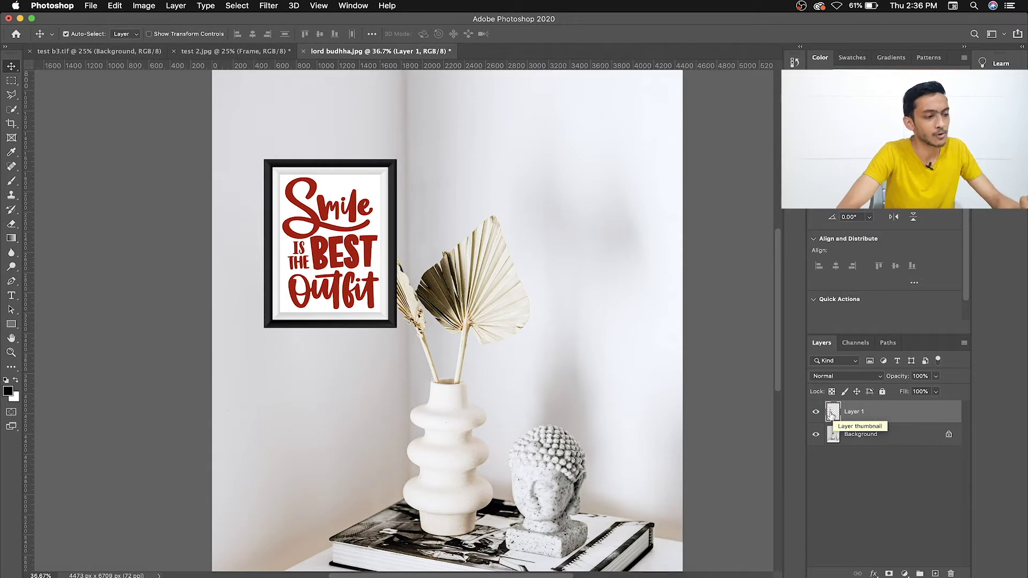
{"action": "left_click", "coordinate": [870, 441]}
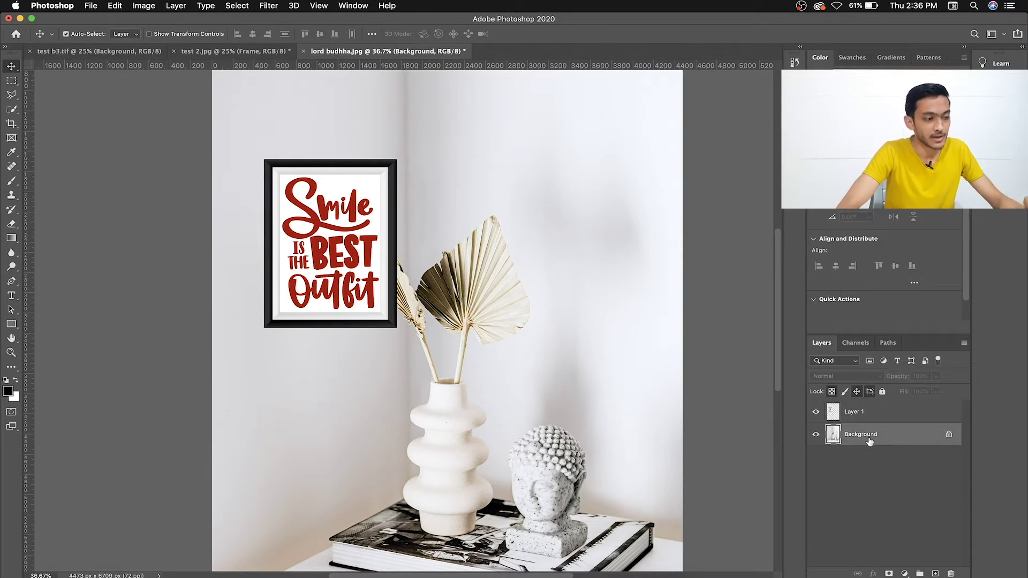
{"action": "left_click", "coordinate": [937, 574]}
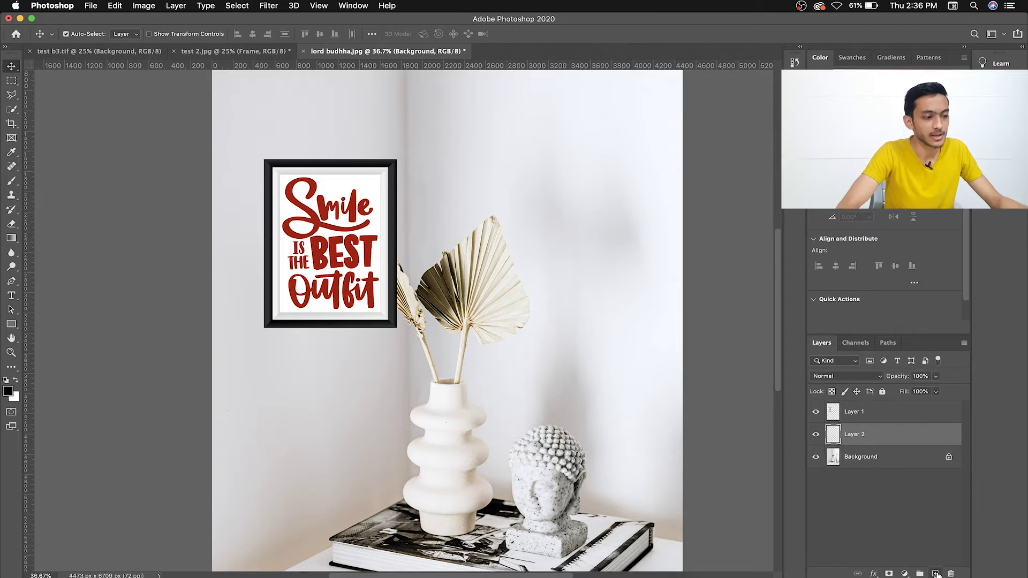
{"action": "key", "text": "ctrl+z"}
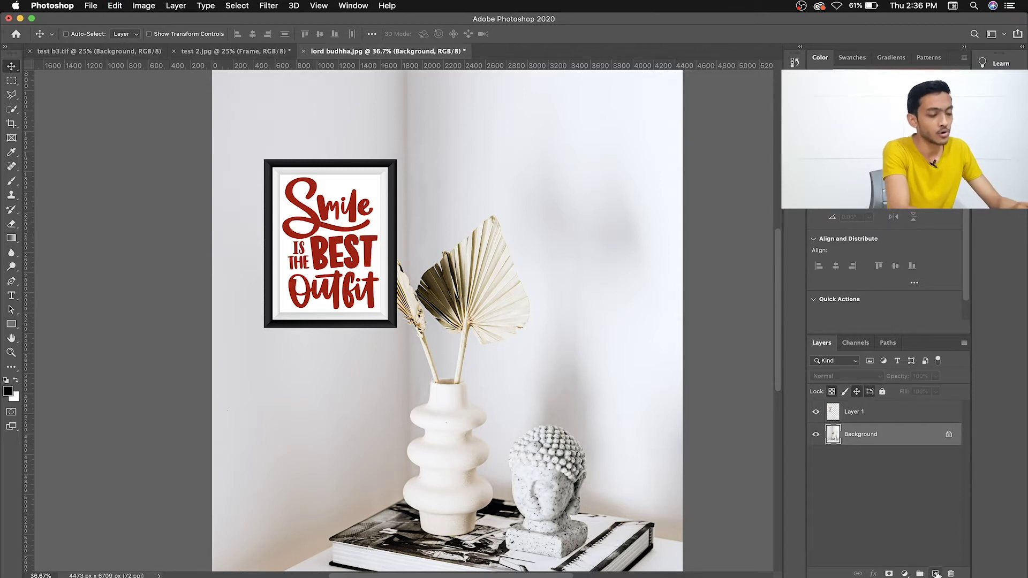
{"action": "left_click", "coordinate": [937, 574]}
{"action": "scroll", "coordinate": [325, 240], "scroll_direction": "down", "scroll_amount": 2}
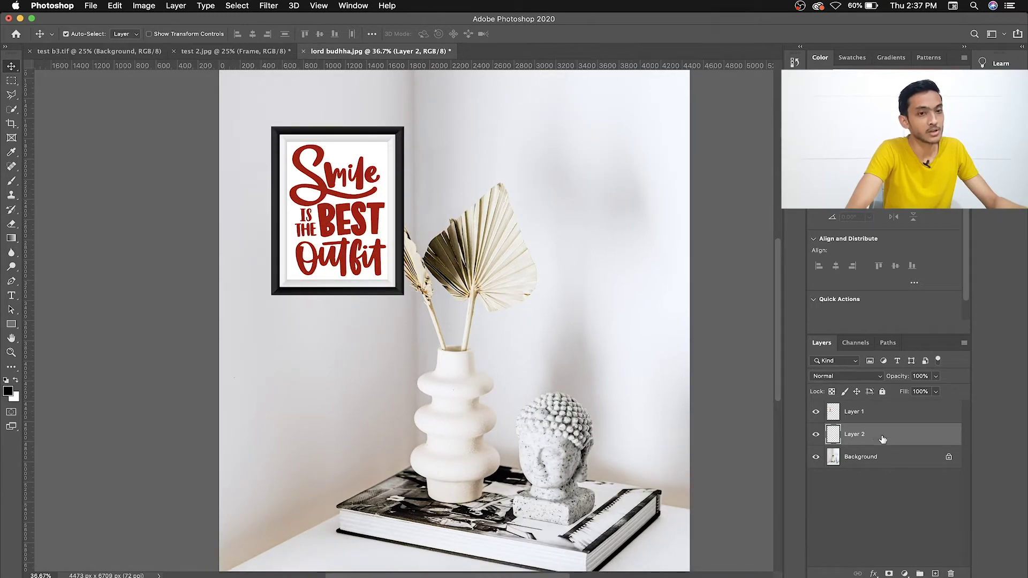
{"action": "left_click", "coordinate": [814, 413]}
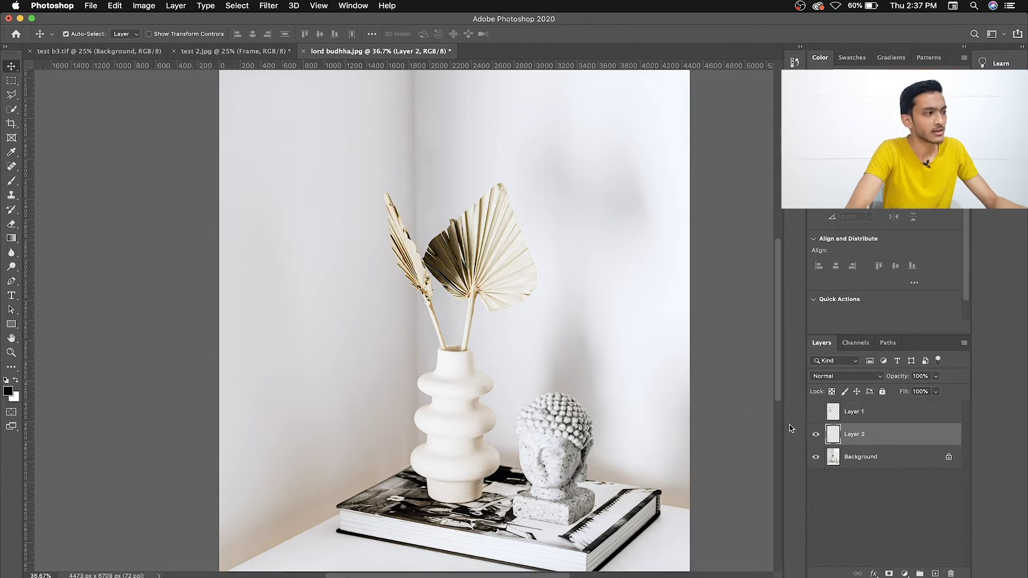
{"action": "left_click", "coordinate": [267, 6]}
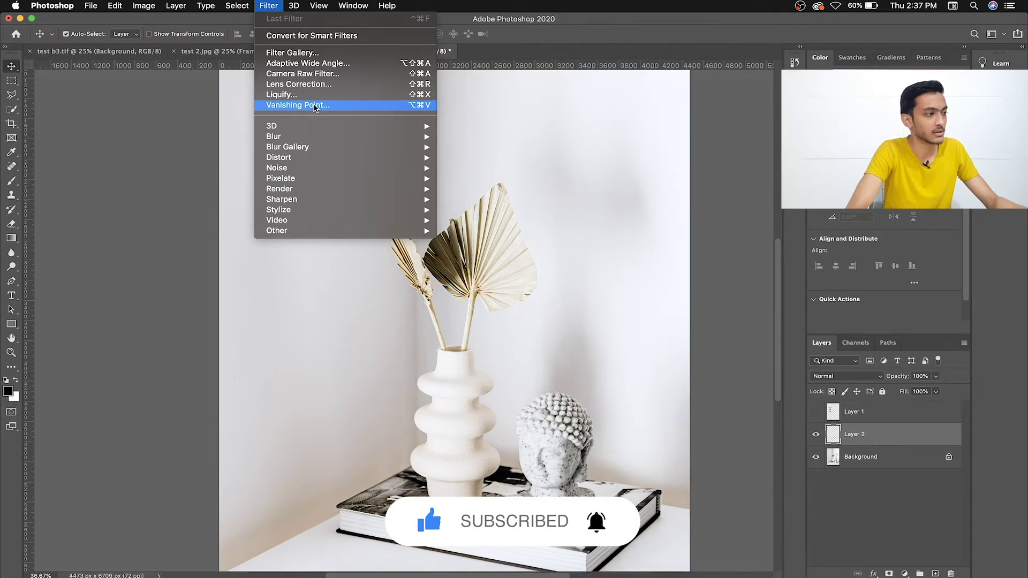
Step: In Vanishing Point, click four corners to trace a perspective plane over the left wall
{"action": "left_click", "coordinate": [315, 108]}
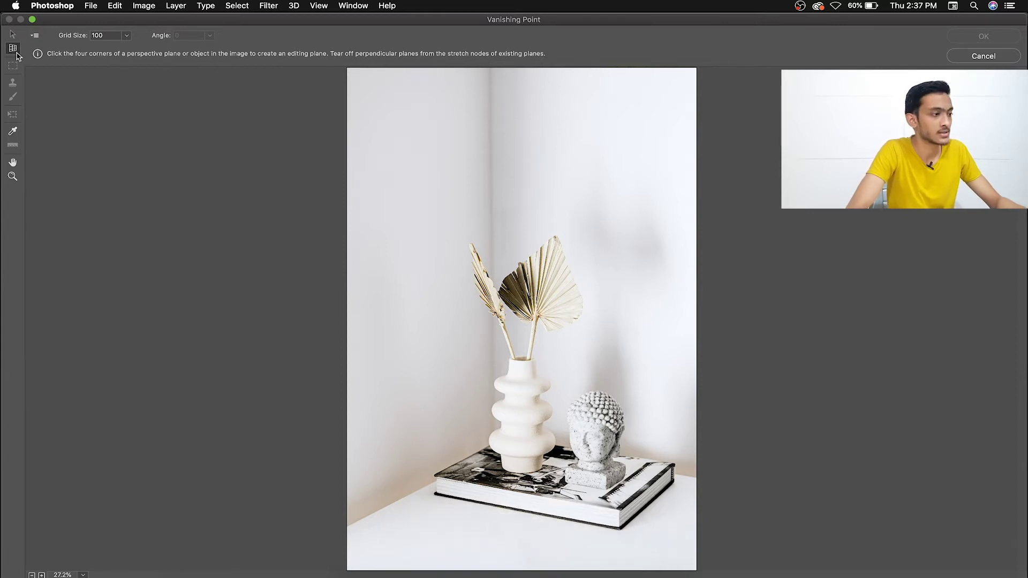
{"action": "left_click", "coordinate": [349, 524]}
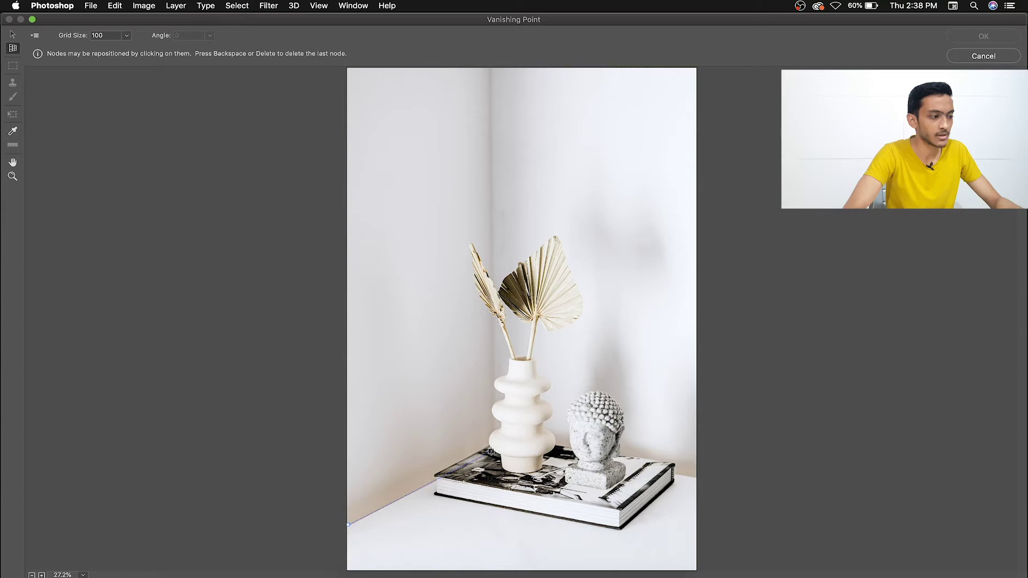
{"action": "left_click", "coordinate": [491, 452]}
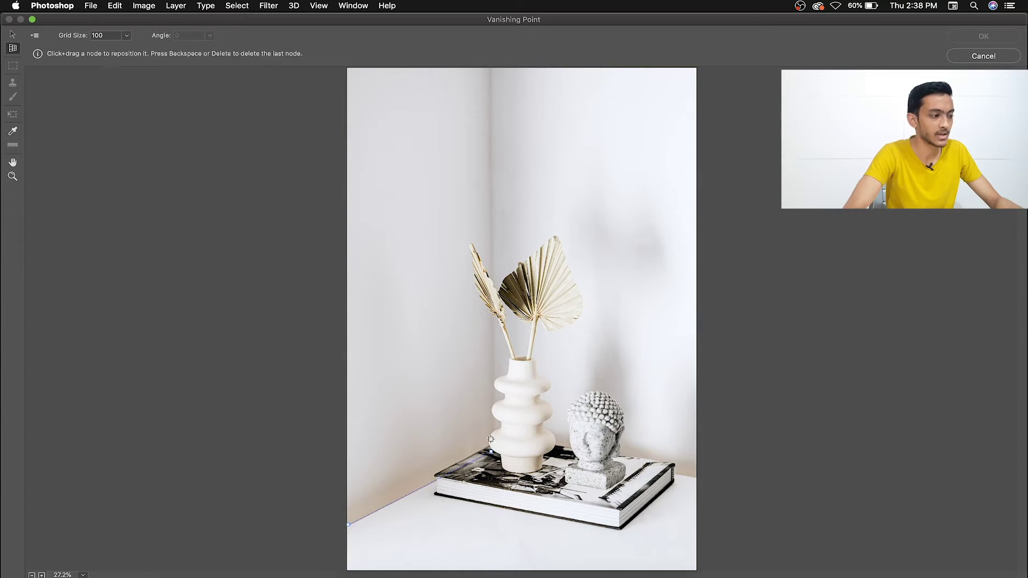
{"action": "left_click", "coordinate": [492, 252]}
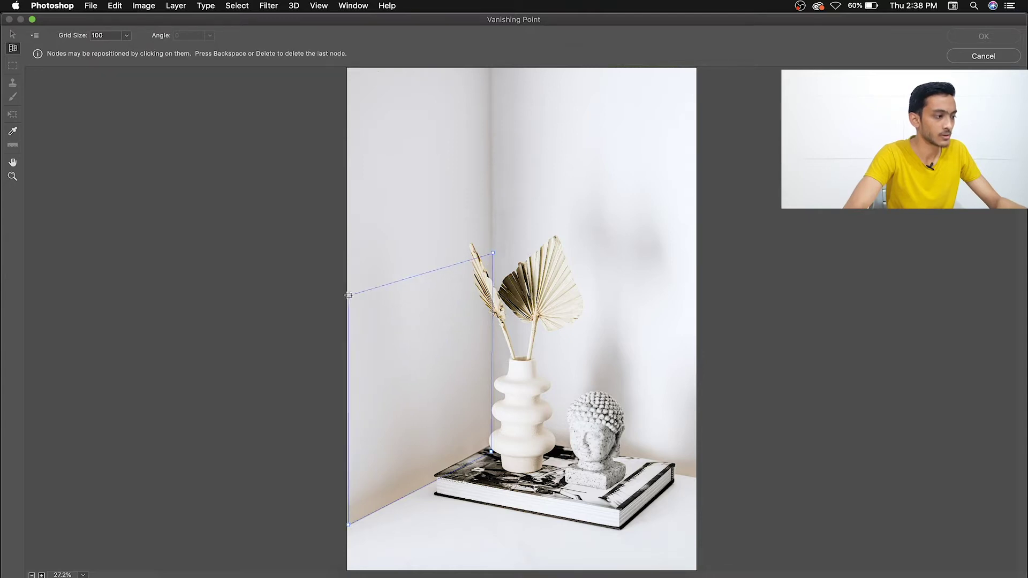
{"action": "left_click", "coordinate": [349, 294]}
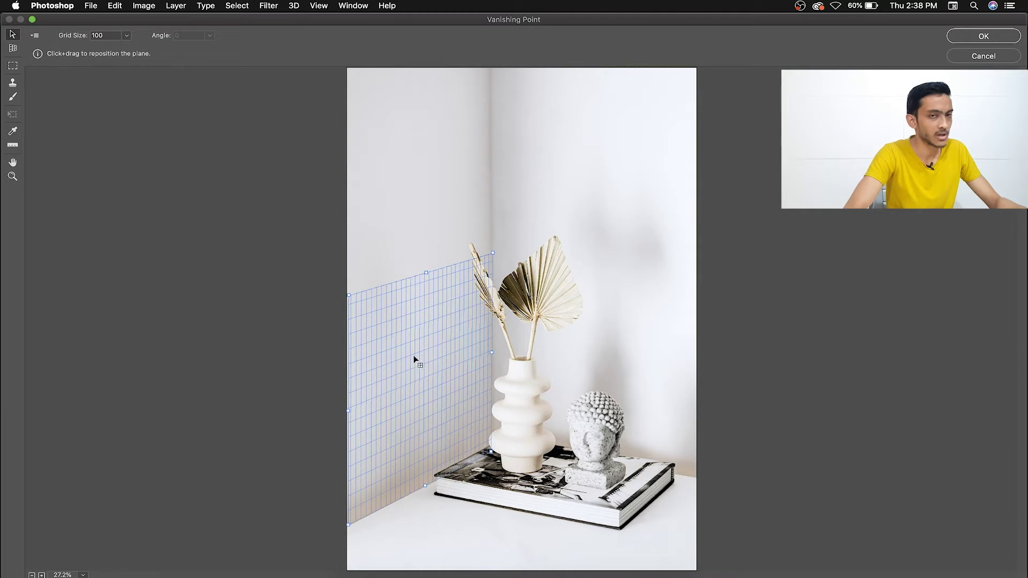
Step: Adjust the plane's bottom-right and top-right corner nodes until the grid turns valid
{"action": "left_click_drag", "start_coordinate": [490, 451], "coordinate": [493, 454]}
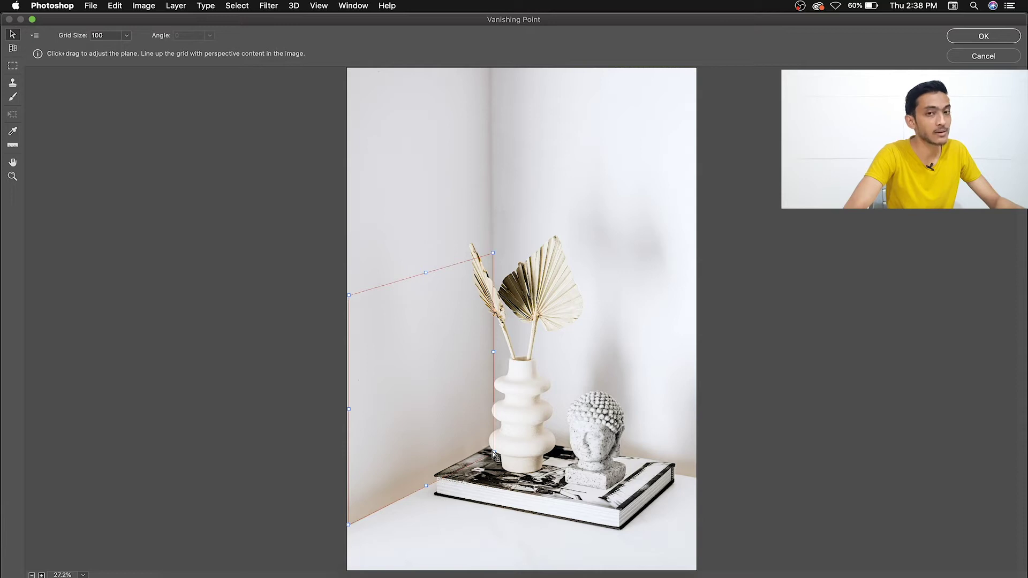
{"action": "left_click_drag", "start_coordinate": [493, 454], "coordinate": [495, 451]}
{"action": "left_click_drag", "start_coordinate": [493, 256], "coordinate": [492, 239]}
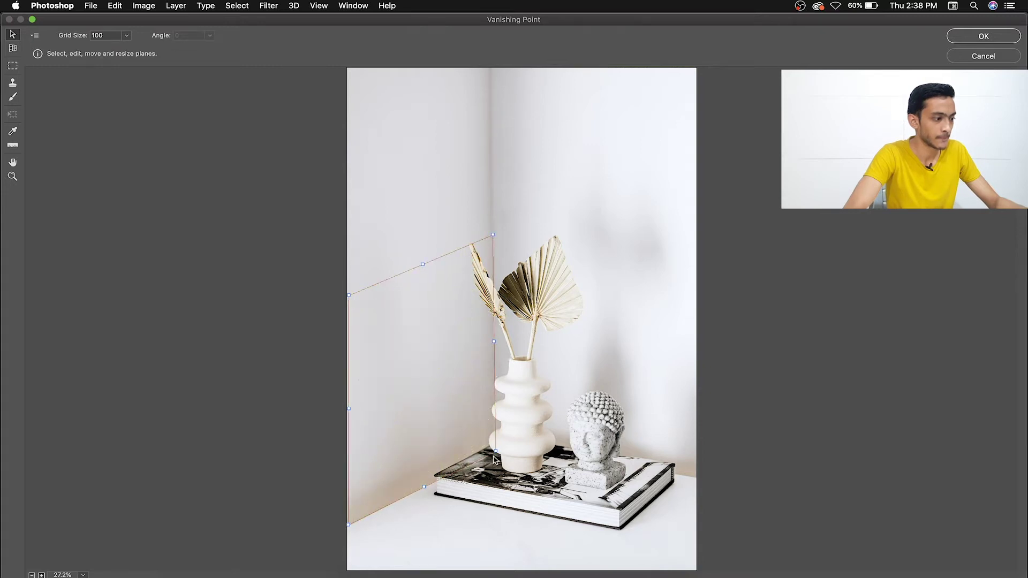
{"action": "left_click_drag", "start_coordinate": [495, 452], "coordinate": [488, 452]}
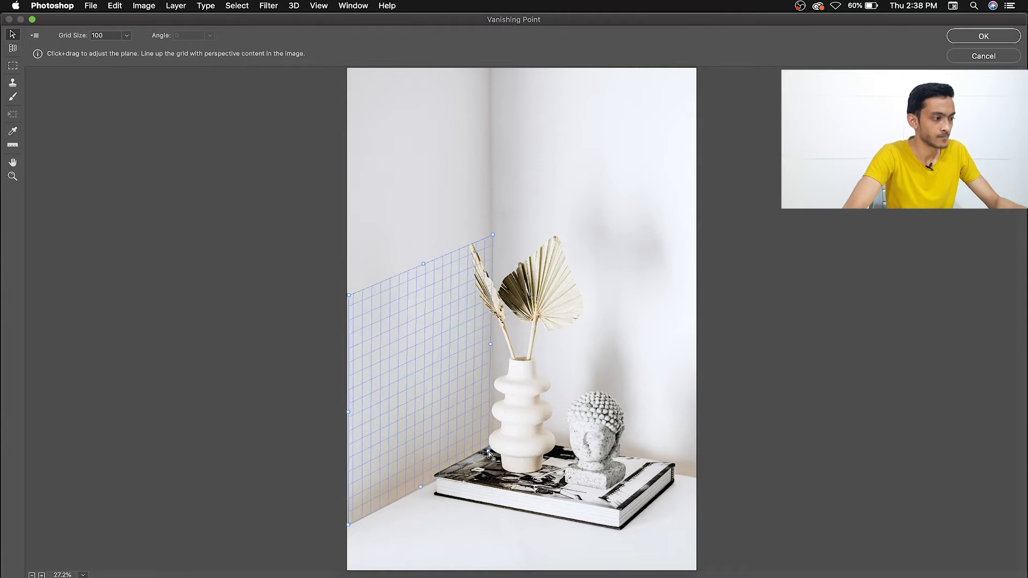
{"action": "left_click_drag", "start_coordinate": [488, 453], "coordinate": [489, 454]}
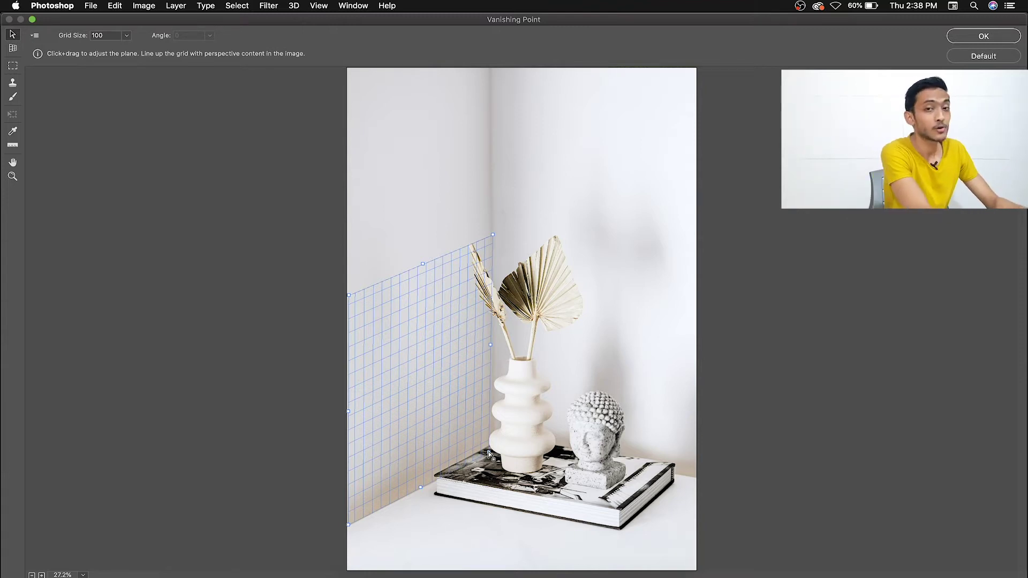
Step: Paste the poster onto the plane, scale it down to fit the wall, and apply
{"action": "key", "text": "super+v"}
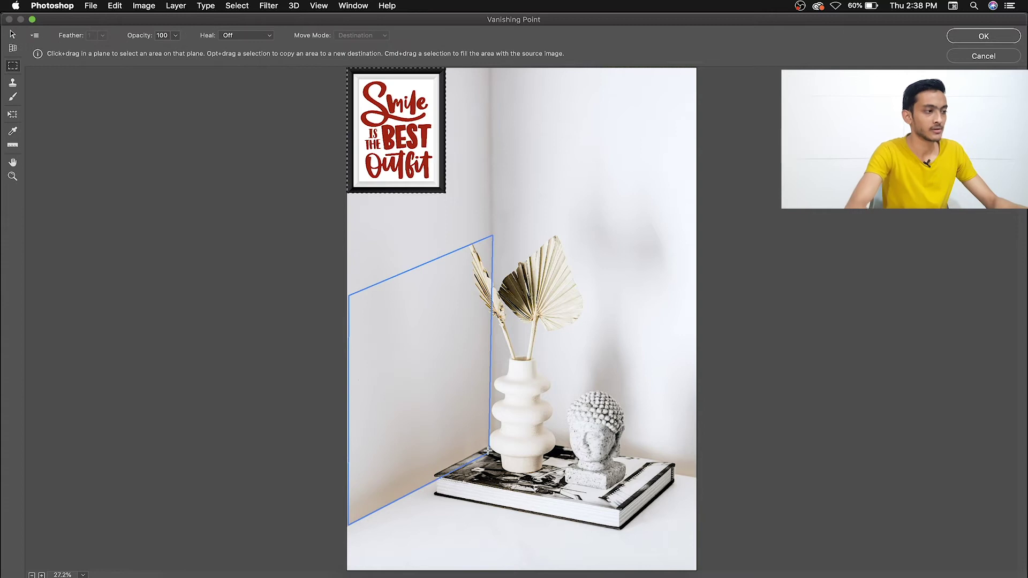
{"action": "key", "text": "t"}
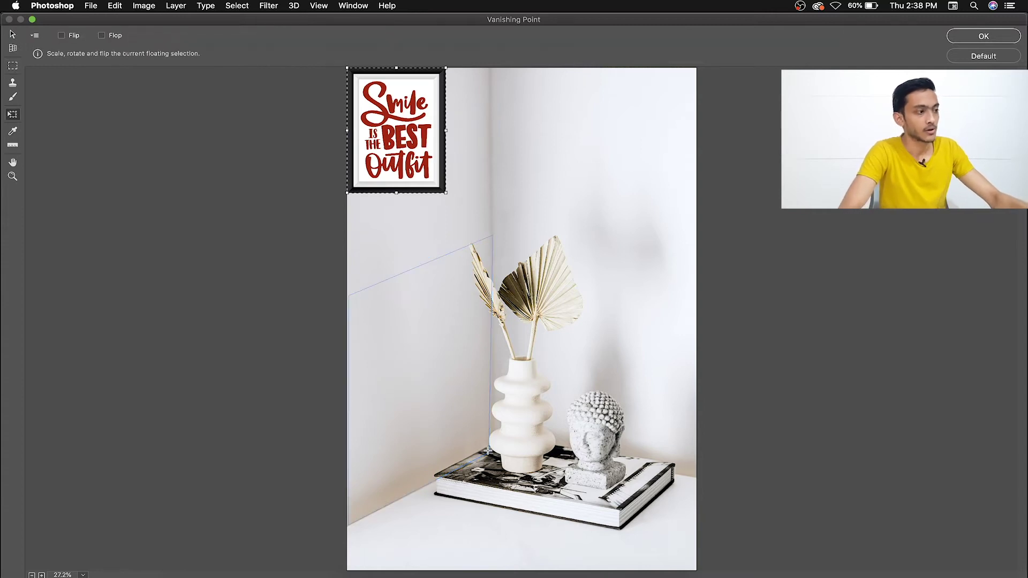
{"action": "mouse_move", "coordinate": [445, 192]}
{"action": "left_mouse_down"}
{"action": "mouse_move", "coordinate": [418, 159]}
{"action": "mouse_move", "coordinate": [437, 410]}
{"action": "left_mouse_up"}
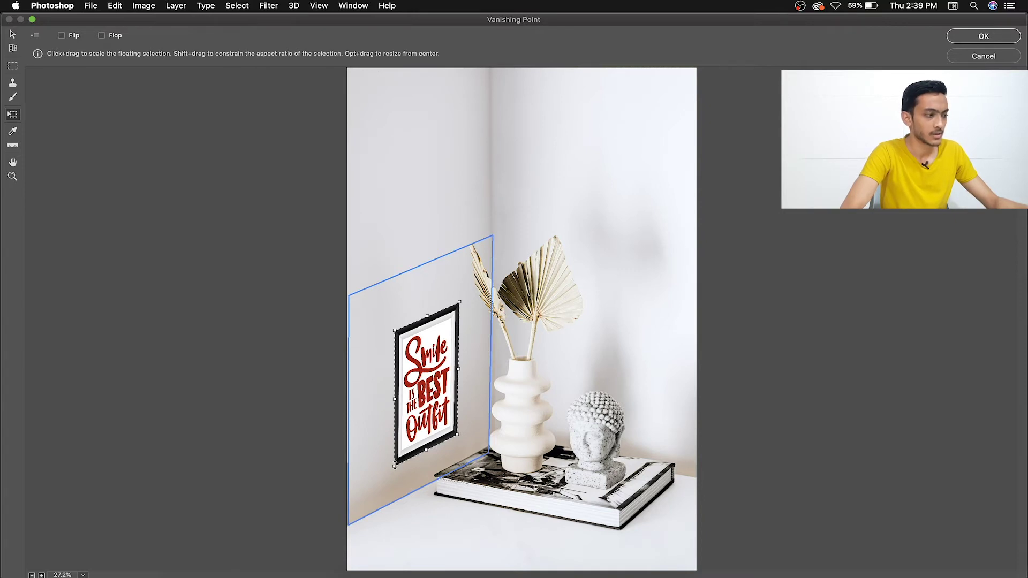
{"action": "mouse_move", "coordinate": [394, 465]}
{"action": "left_mouse_down"}
{"action": "mouse_move", "coordinate": [396, 449]}
{"action": "mouse_move", "coordinate": [367, 494]}
{"action": "mouse_move", "coordinate": [372, 462]}
{"action": "left_mouse_up"}
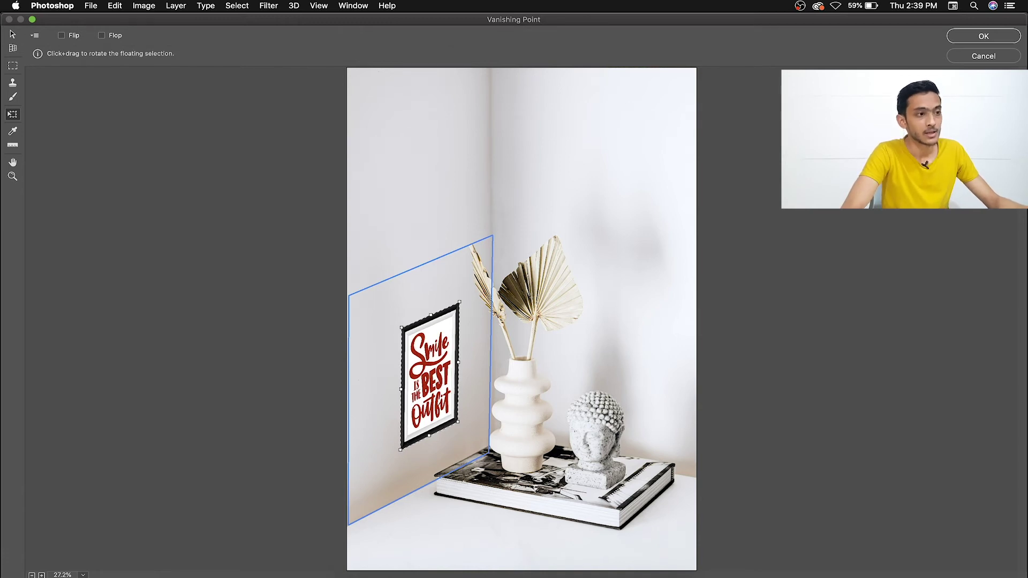
{"action": "left_click", "coordinate": [964, 39]}
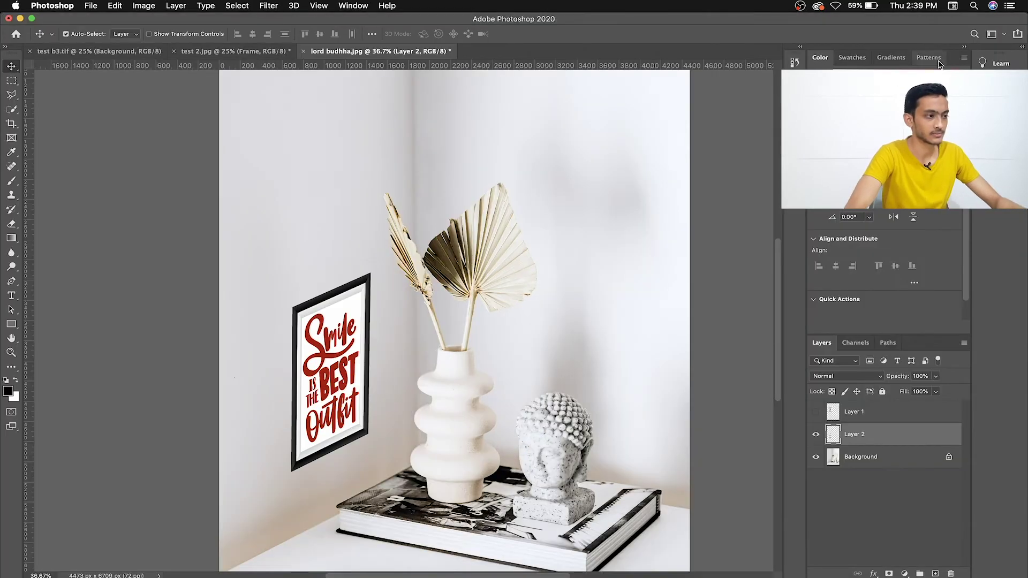
Step: Zoom in on the poster and load Layer 2's frame outline as a selection
{"action": "scroll", "coordinate": [347, 413], "scroll_direction": "up", "scroll_amount": 3}
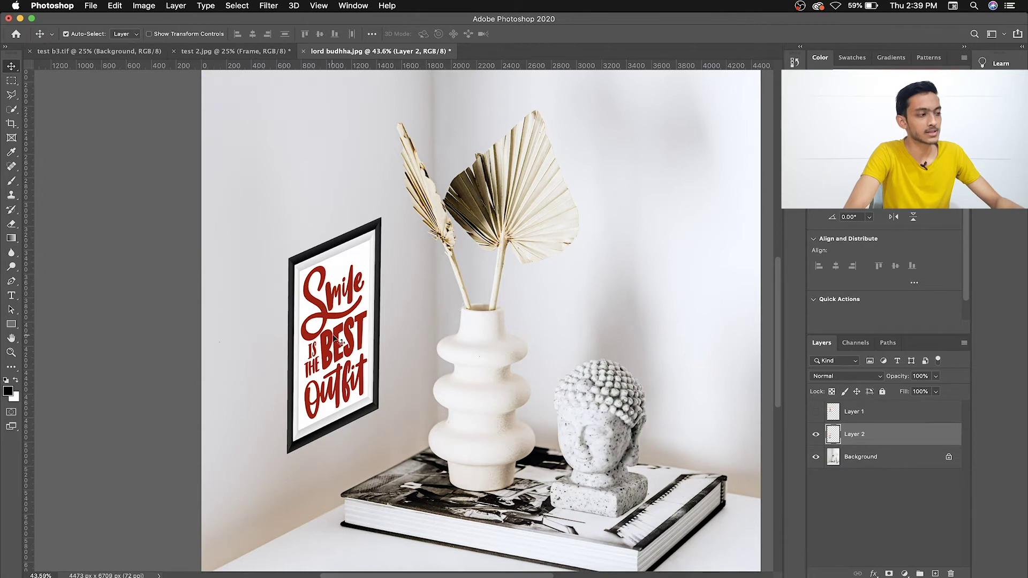
{"action": "left_click_drag", "start_coordinate": [354, 364], "coordinate": [378, 365]}
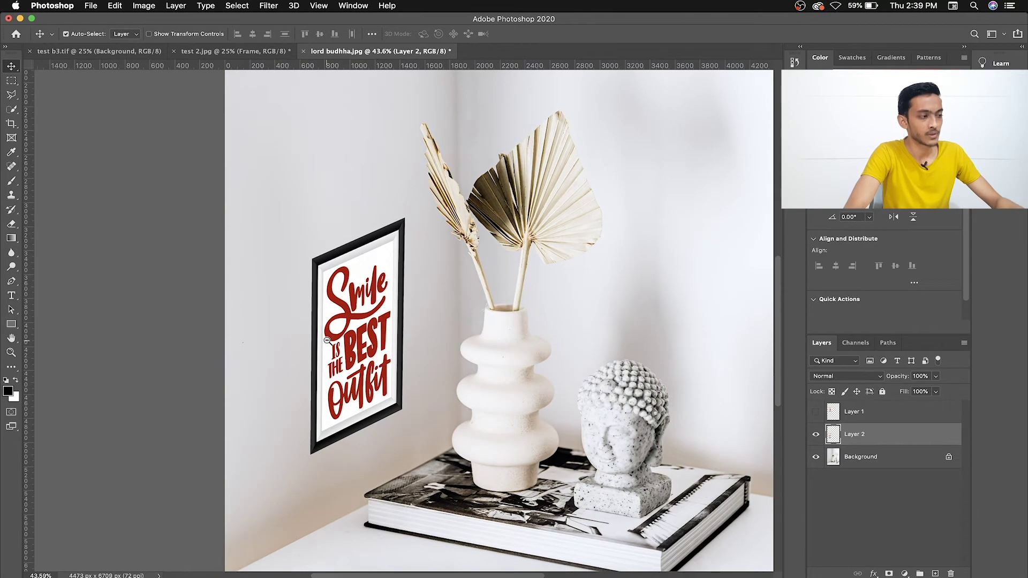
{"action": "scroll", "coordinate": [327, 340], "scroll_direction": "up", "scroll_amount": 3}
{"action": "scroll", "coordinate": [327, 340], "scroll_direction": "up", "scroll_amount": 2}
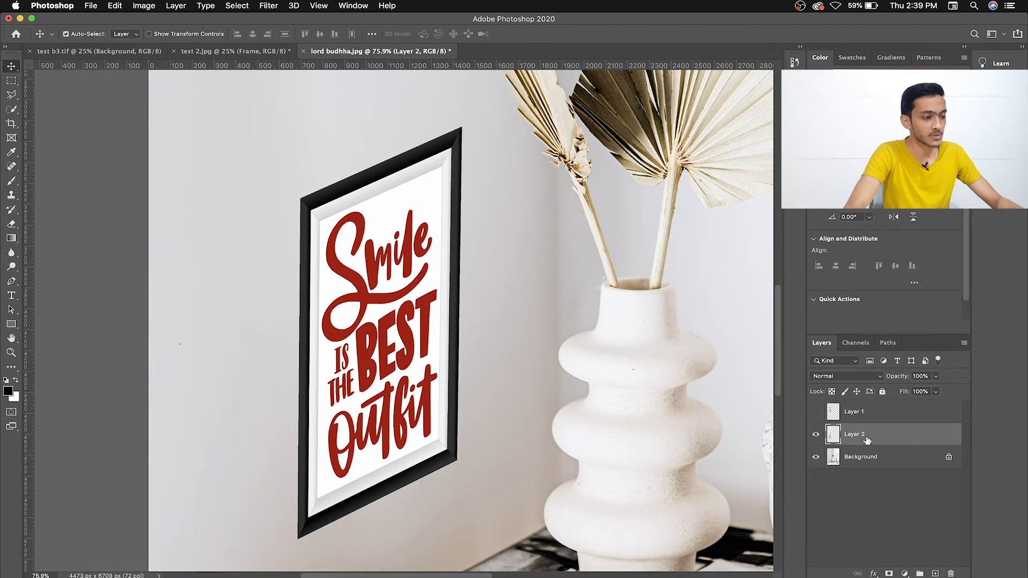
{"action": "left_click", "coordinate": [833, 435], "text": "super"}
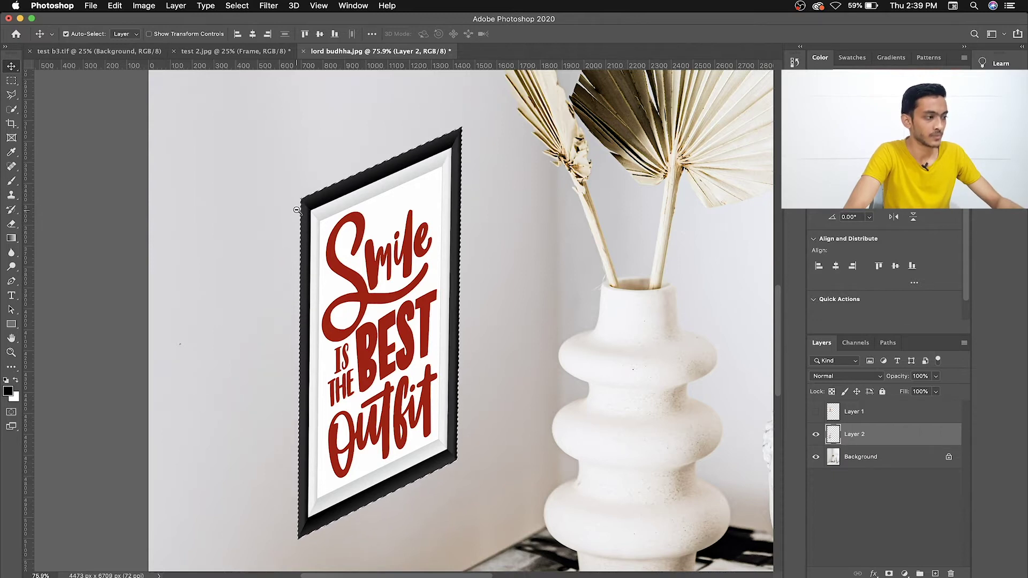
{"action": "scroll", "coordinate": [298, 207], "scroll_direction": "up", "scroll_amount": 5}
Step: Shift the frame-shaped selection up and to the left, then zoom back out
{"action": "key", "text": "m"}
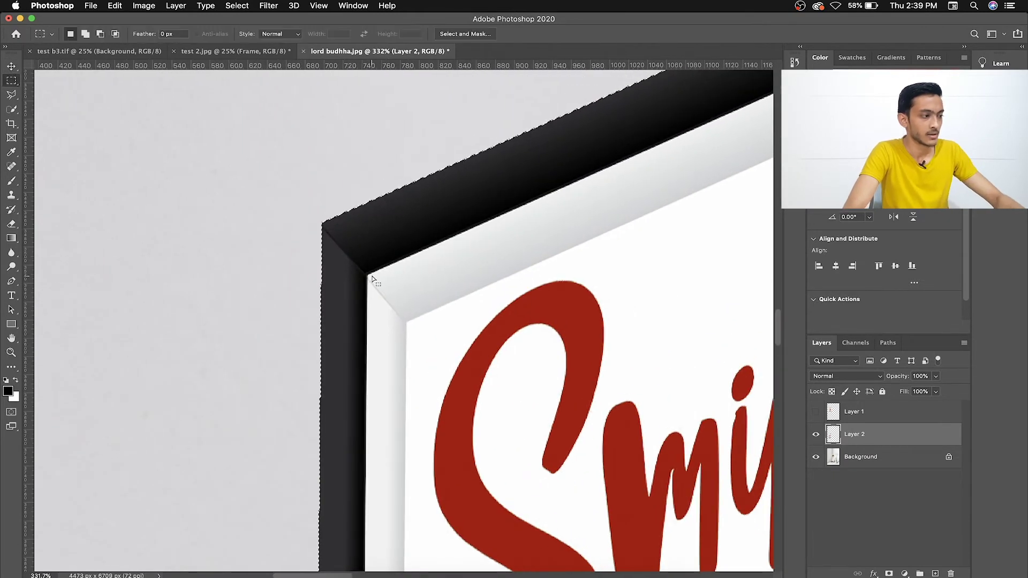
{"action": "left_click_drag", "start_coordinate": [385, 283], "coordinate": [349, 266]}
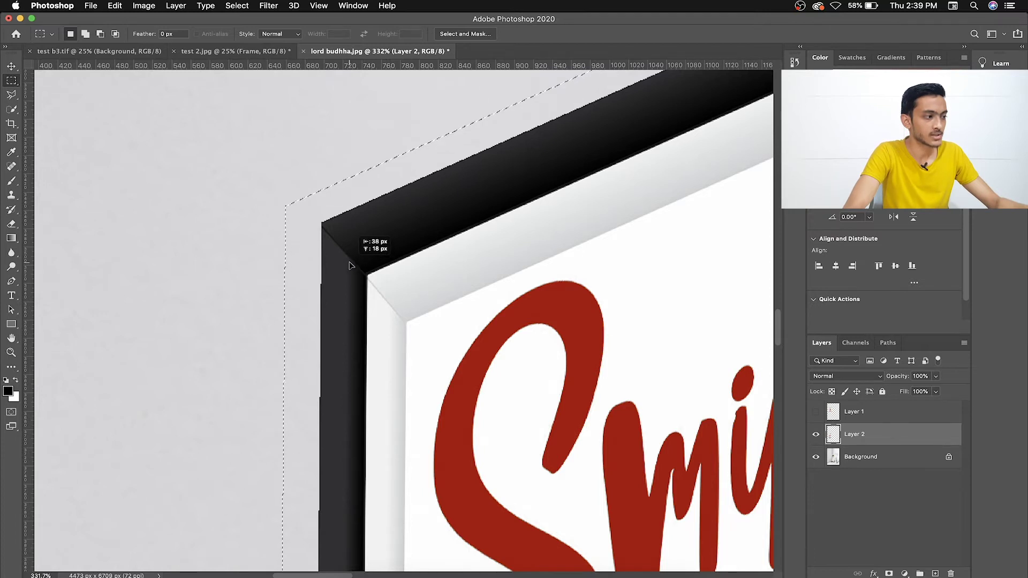
{"action": "scroll", "coordinate": [321, 271], "scroll_direction": "down", "scroll_amount": 5}
{"action": "scroll", "coordinate": [318, 270], "scroll_direction": "down", "scroll_amount": 2}
{"action": "scroll", "coordinate": [314, 268], "scroll_direction": "down", "scroll_amount": 2}
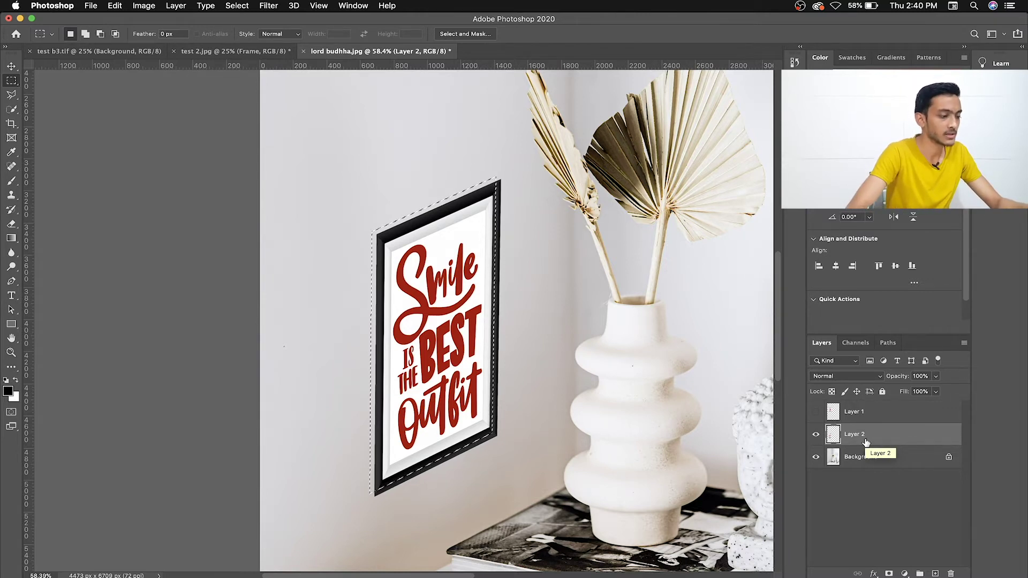
Step: Fill the offset selection black on a new Layer 3 above Background, then magnify the lower-left corner
{"action": "left_click", "coordinate": [872, 455]}
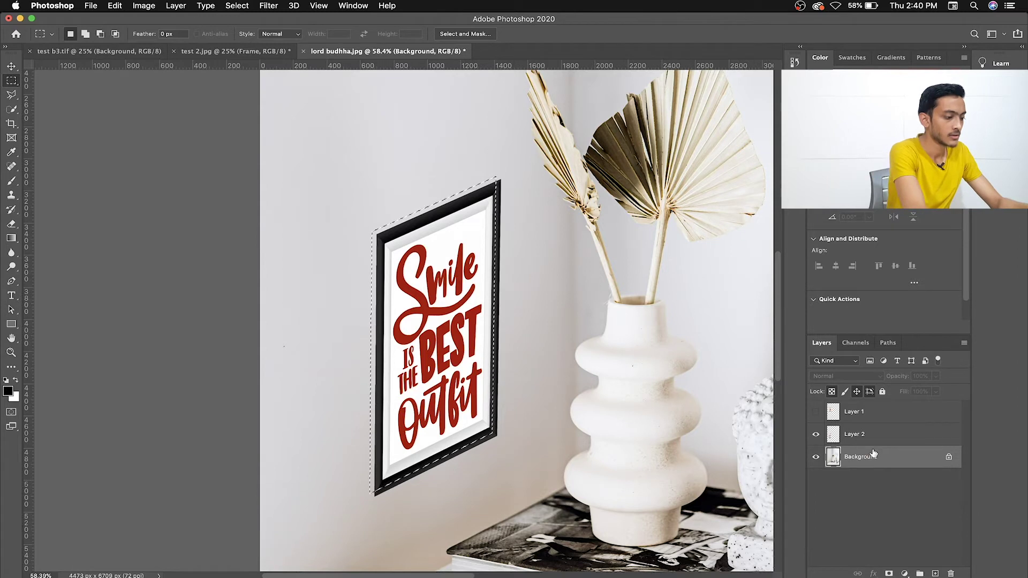
{"action": "key", "text": "super+alt+shift+n"}
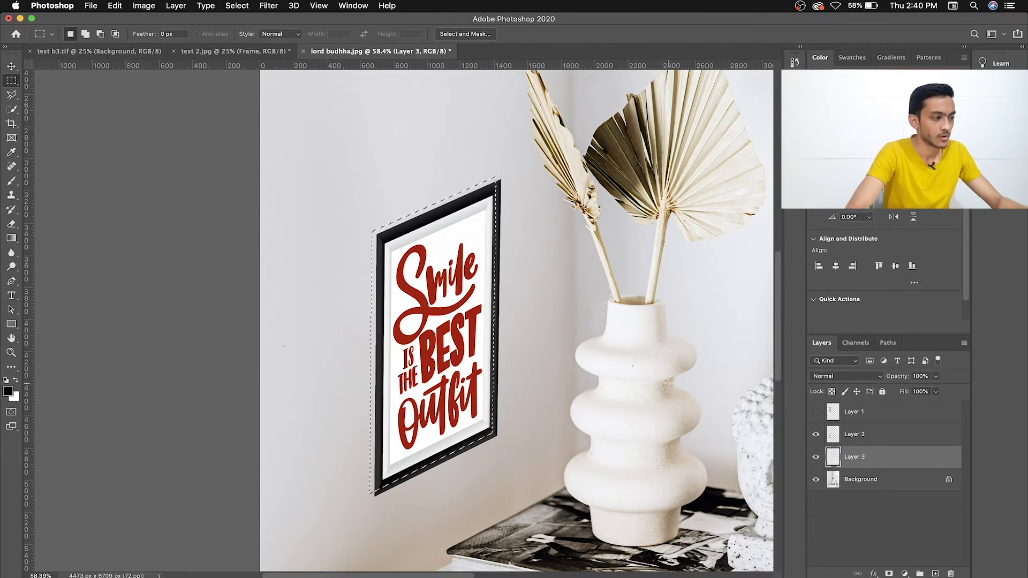
{"action": "key", "text": "b"}
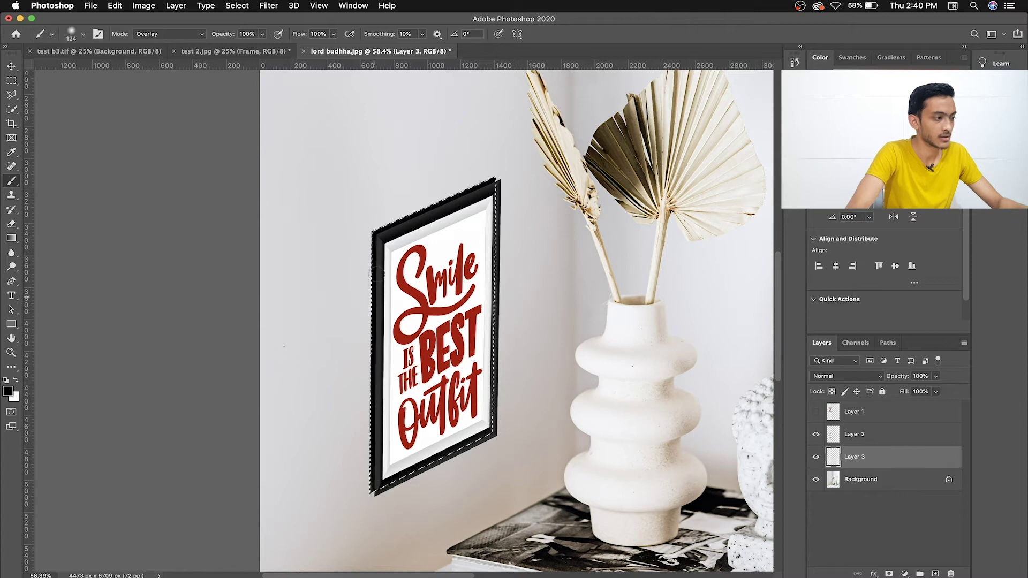
{"action": "key", "text": "super+d"}
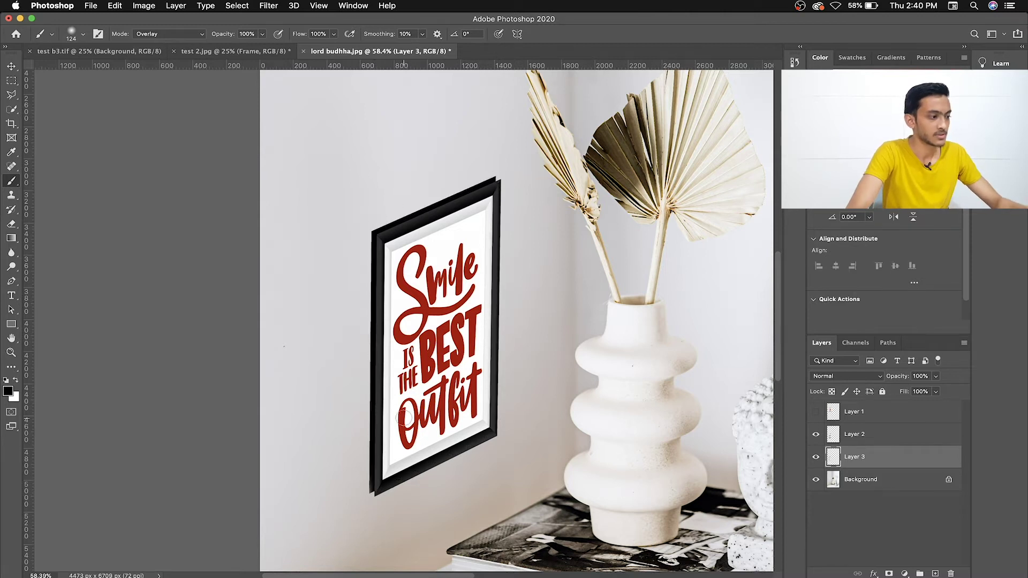
{"action": "mouse_move", "coordinate": [359, 509]}
{"action": "left_mouse_down"}
{"action": "mouse_move", "coordinate": [400, 468]}
{"action": "mouse_move", "coordinate": [369, 468]}
{"action": "left_mouse_up"}
{"action": "key", "text": "super+shift+d"}
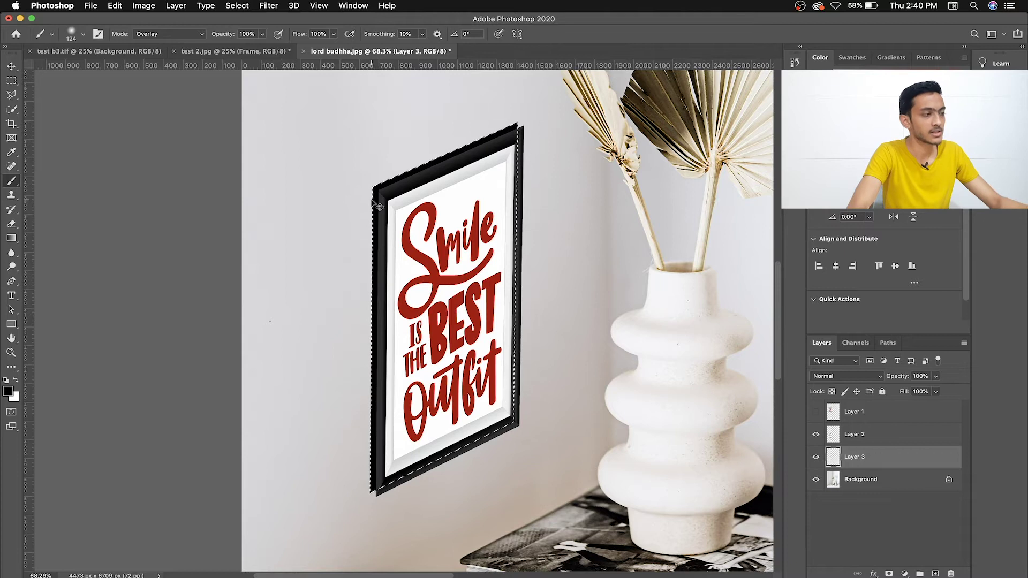
{"action": "left_click_drag", "start_coordinate": [381, 423], "coordinate": [398, 396]}
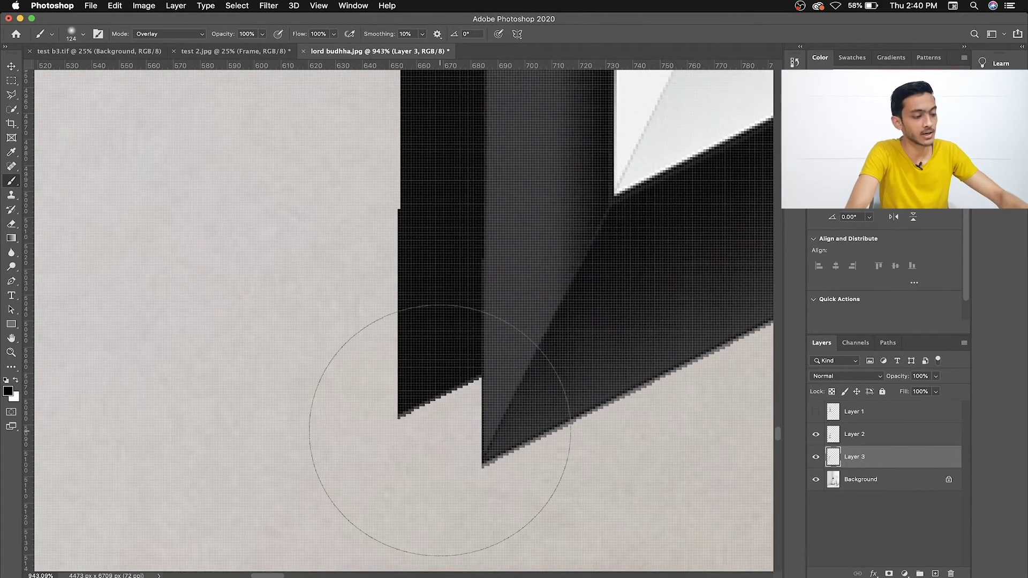
Step: Draw a triangular Pen path over the lower-left corner gap and fill it black
{"action": "key", "text": "p"}
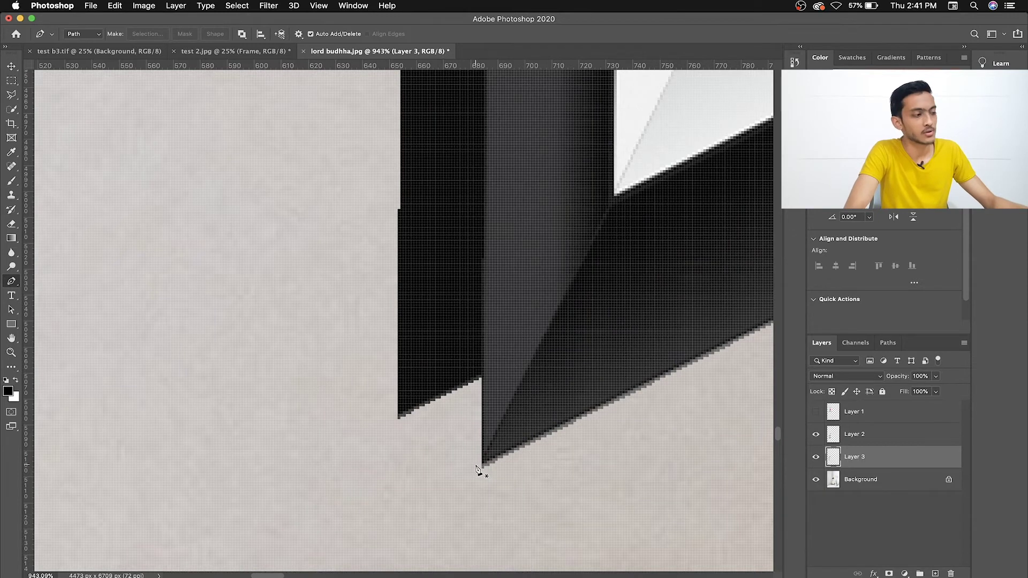
{"action": "left_click", "coordinate": [397, 417]}
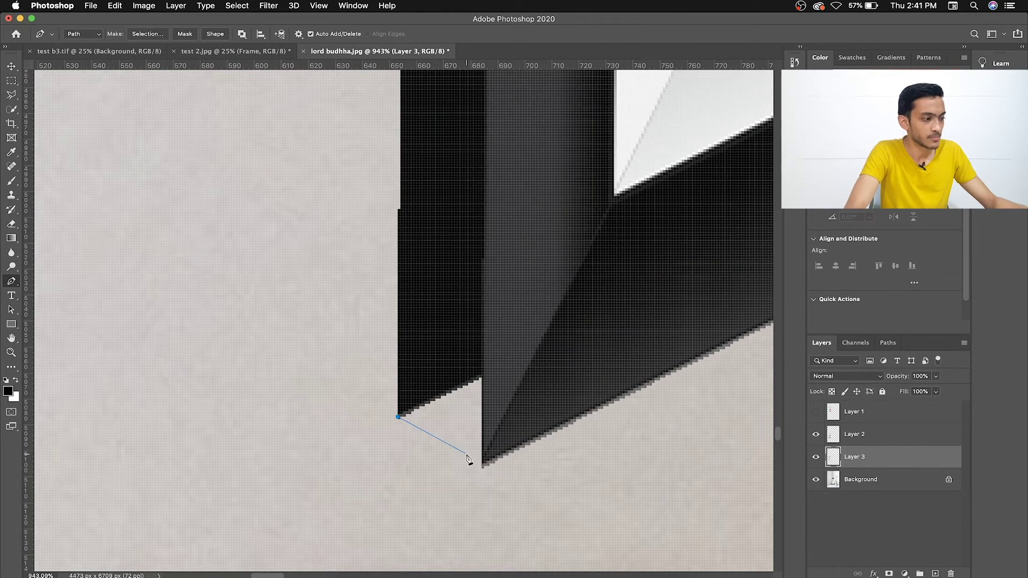
{"action": "left_click", "coordinate": [482, 468]}
{"action": "left_click", "coordinate": [483, 360]}
{"action": "left_click", "coordinate": [398, 416]}
{"action": "key", "text": "ctrl+Return"}
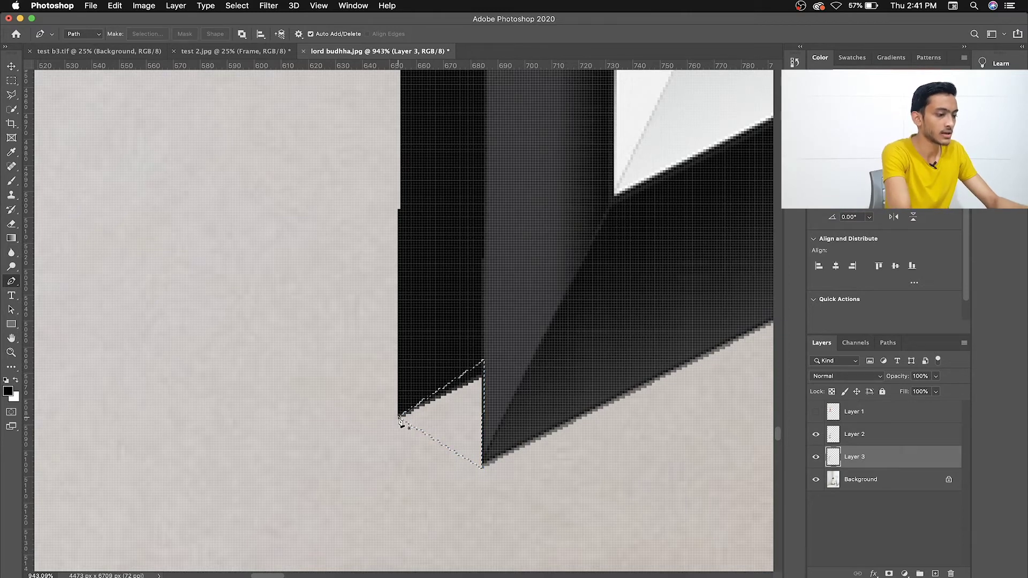
{"action": "key", "text": "alt+BackSpace"}
{"action": "key", "text": "ctrl+d"}
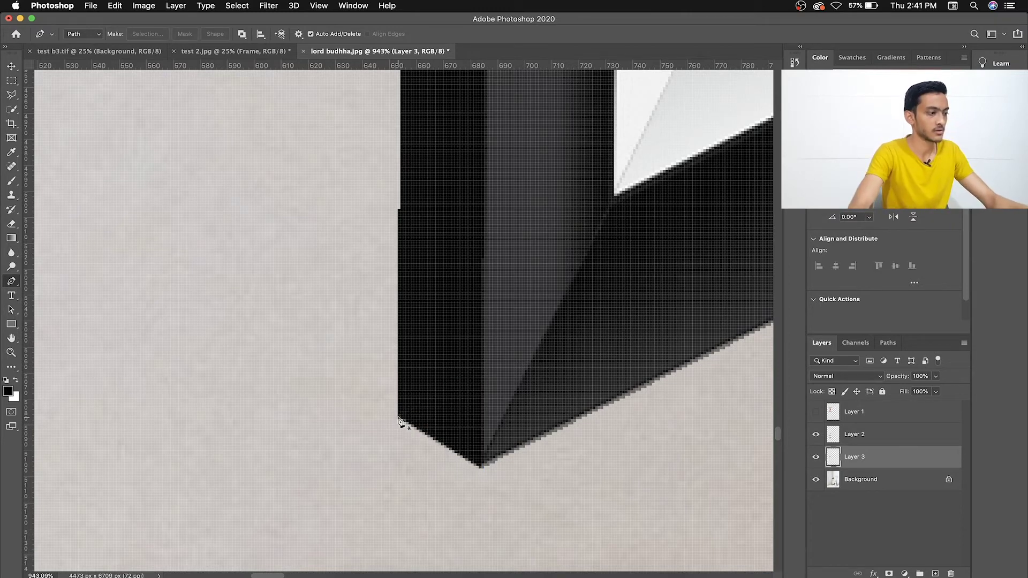
Step: Zoom in closely on the frame's top-right corner
{"action": "scroll", "coordinate": [383, 372], "scroll_direction": "down", "scroll_amount": 4}
{"action": "scroll", "coordinate": [337, 360], "scroll_direction": "down", "scroll_amount": 4}
{"action": "scroll", "coordinate": [337, 360], "scroll_direction": "down", "scroll_amount": 3}
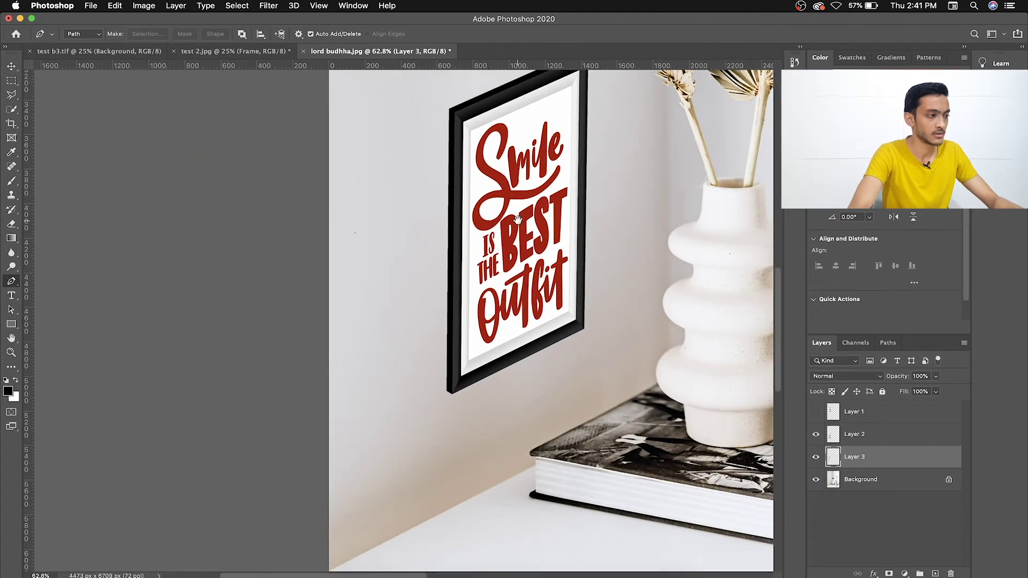
{"action": "left_click_drag", "start_coordinate": [518, 219], "coordinate": [483, 285]}
{"action": "scroll", "coordinate": [509, 171], "scroll_direction": "up", "scroll_amount": 5}
{"action": "scroll", "coordinate": [592, 286], "scroll_direction": "up", "scroll_amount": 2}
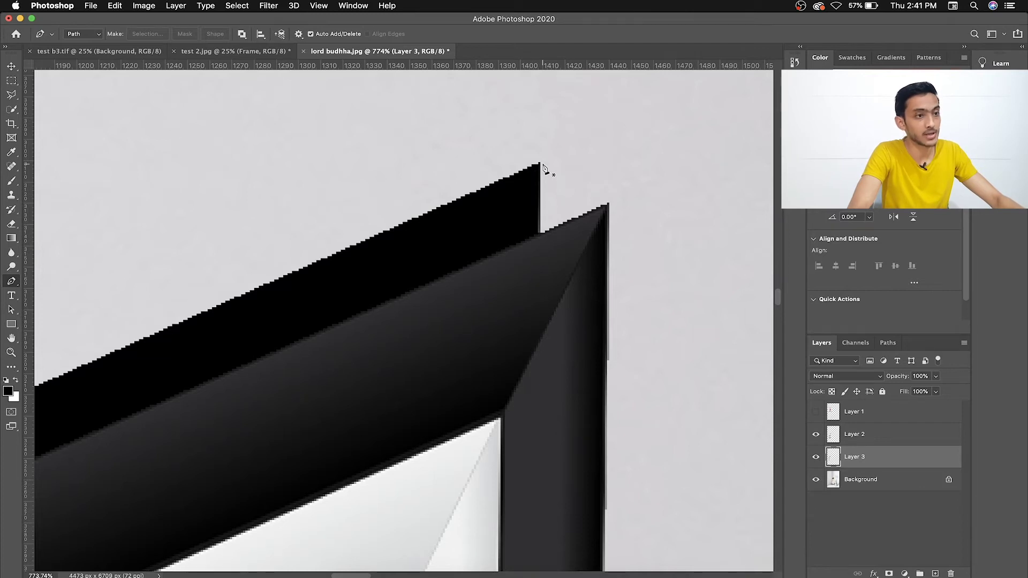
Step: Lasso the top-right corner gap as a triangle, fill it black, and zoom out
{"action": "key", "text": "l"}
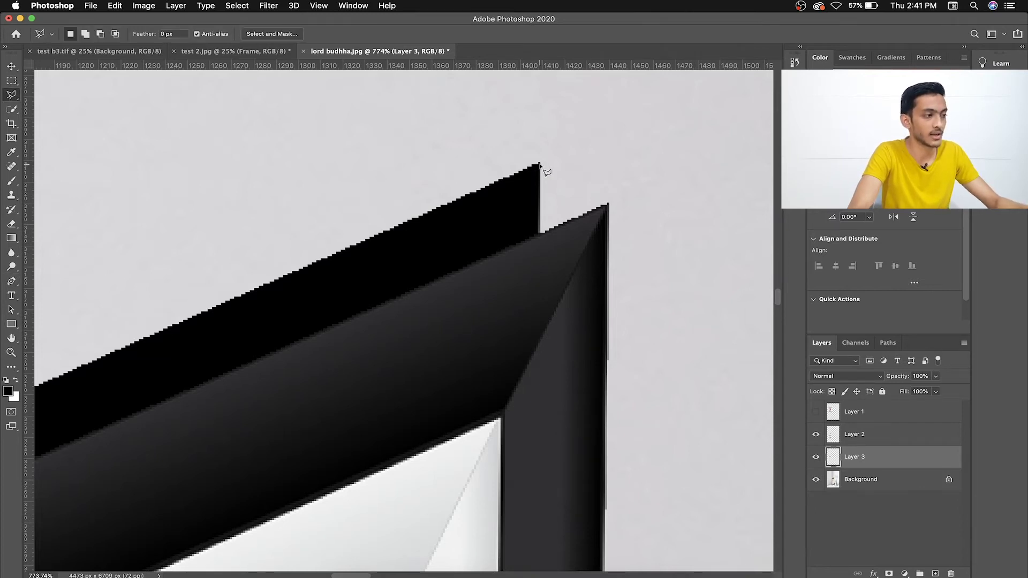
{"action": "left_click", "coordinate": [539, 164]}
{"action": "left_click", "coordinate": [608, 204]}
{"action": "left_click", "coordinate": [533, 237]}
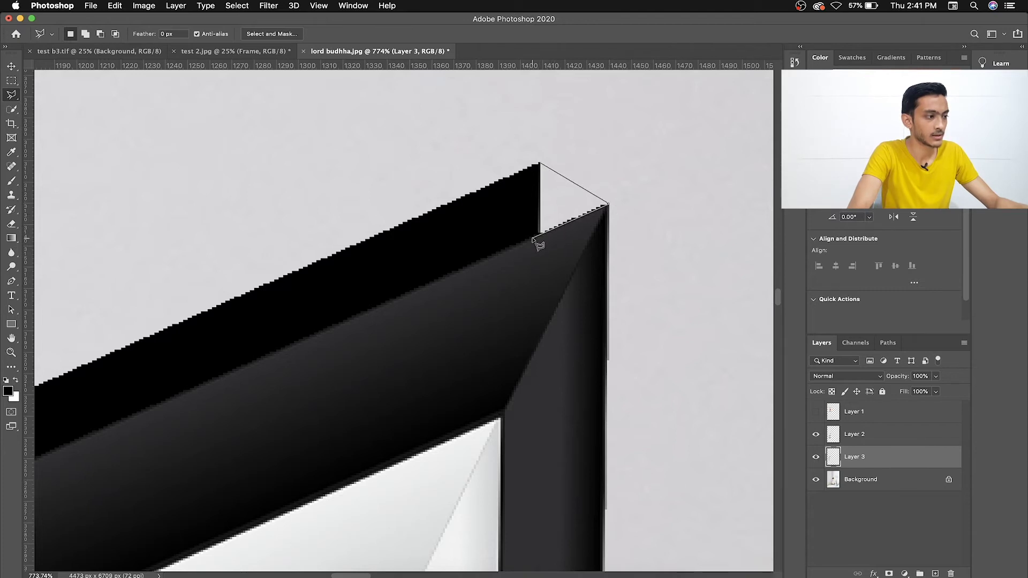
{"action": "left_click", "coordinate": [545, 170]}
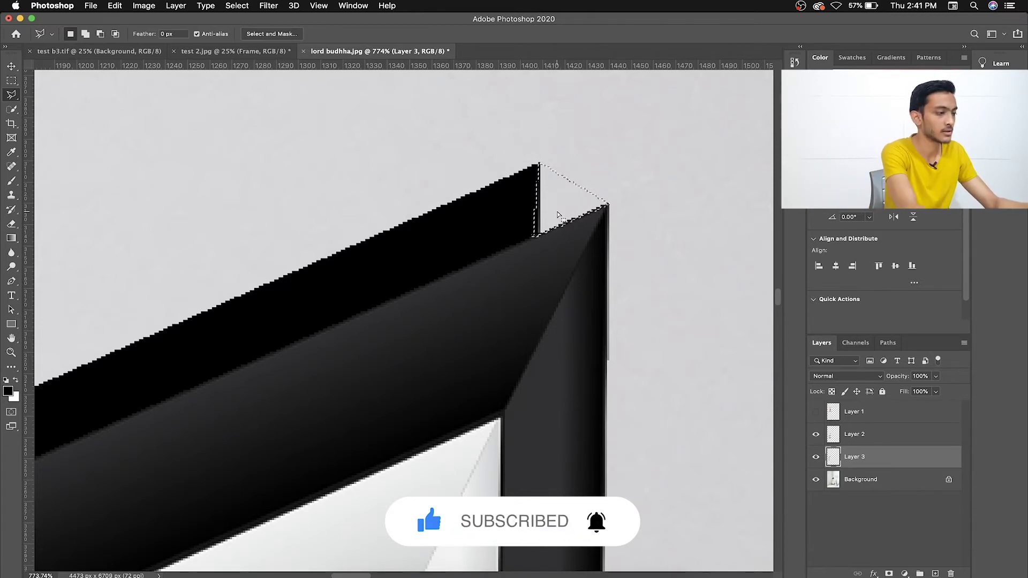
{"action": "key", "text": "alt+BackSpace"}
{"action": "key", "text": "ctrl+d"}
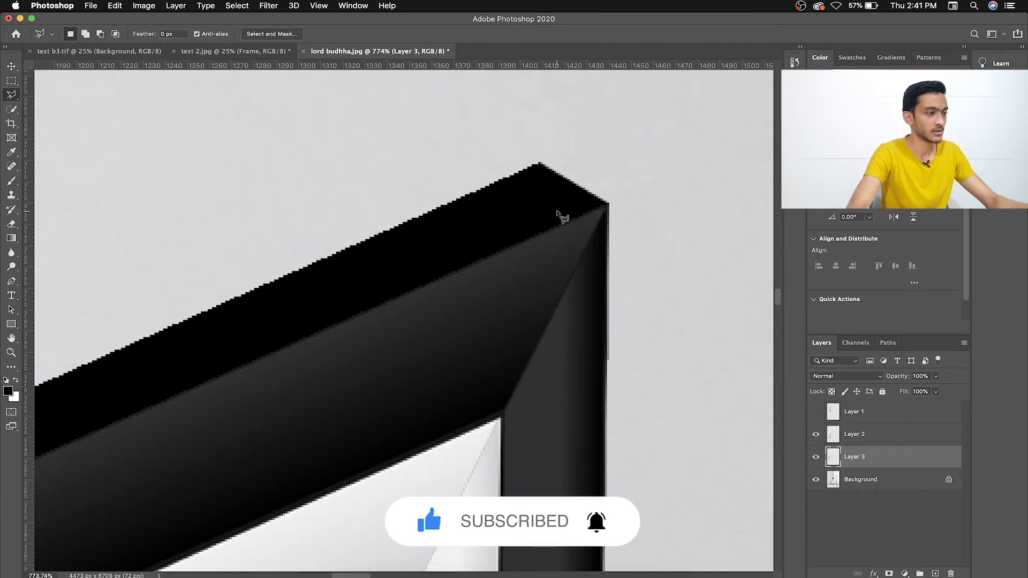
{"action": "scroll", "coordinate": [513, 252], "scroll_direction": "down", "scroll_amount": 5}
{"action": "scroll", "coordinate": [514, 252], "scroll_direction": "down", "scroll_amount": 3}
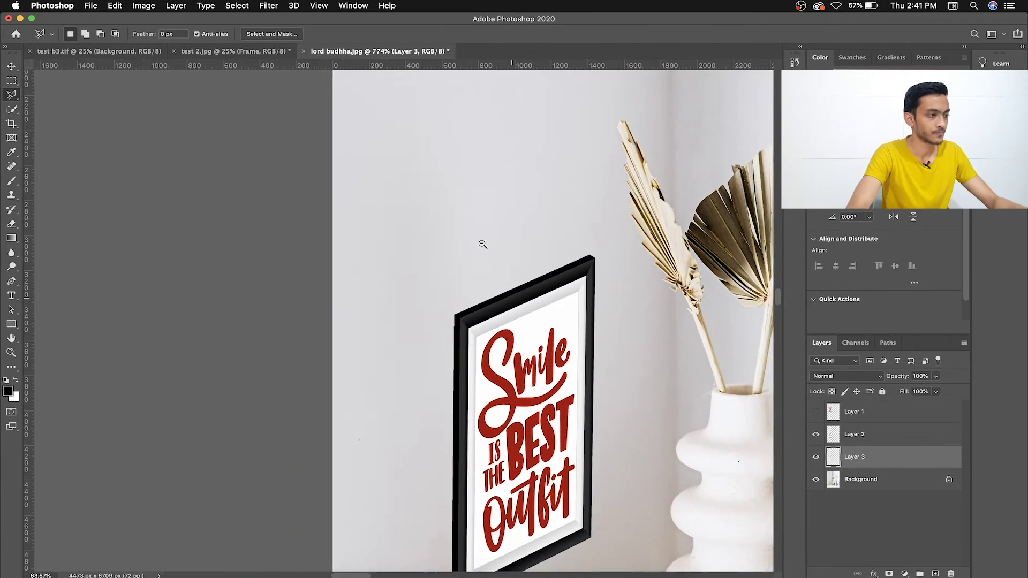
Step: Select Layer 2 with Layer 3 and group the poster and its shadow
{"action": "scroll", "coordinate": [482, 243], "scroll_direction": "down", "scroll_amount": 3}
{"action": "scroll", "coordinate": [345, 370], "scroll_direction": "up", "scroll_amount": 5}
{"action": "scroll", "coordinate": [344, 371], "scroll_direction": "down", "scroll_amount": 3}
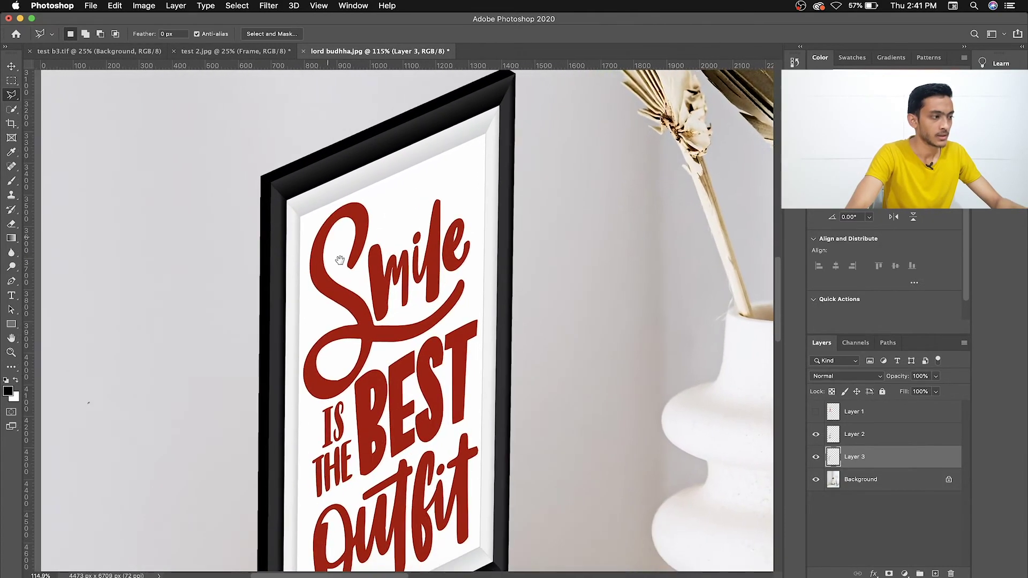
{"action": "scroll", "coordinate": [482, 321], "scroll_direction": "down", "scroll_amount": 1}
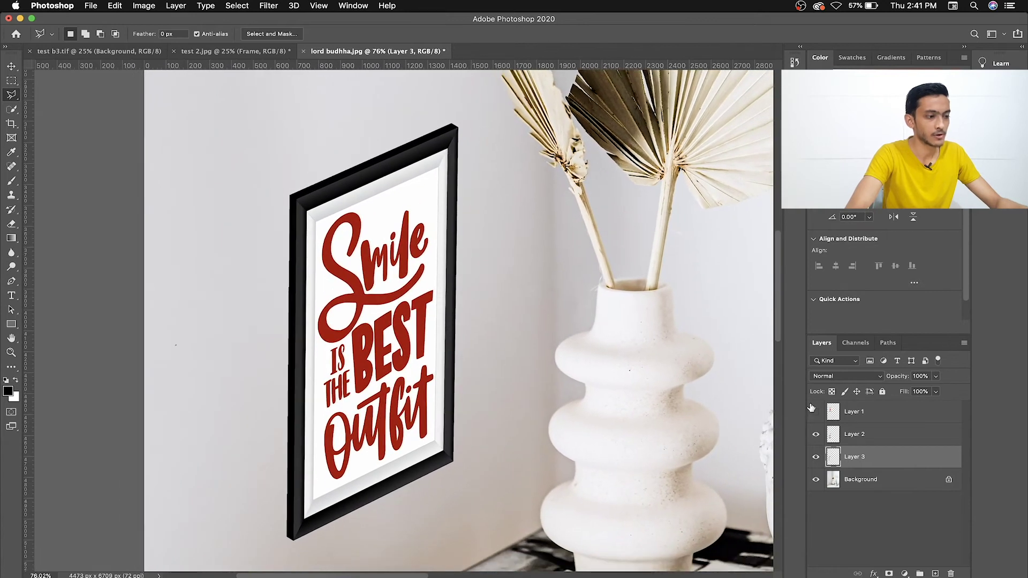
{"action": "left_click", "coordinate": [871, 436], "text": "shift"}
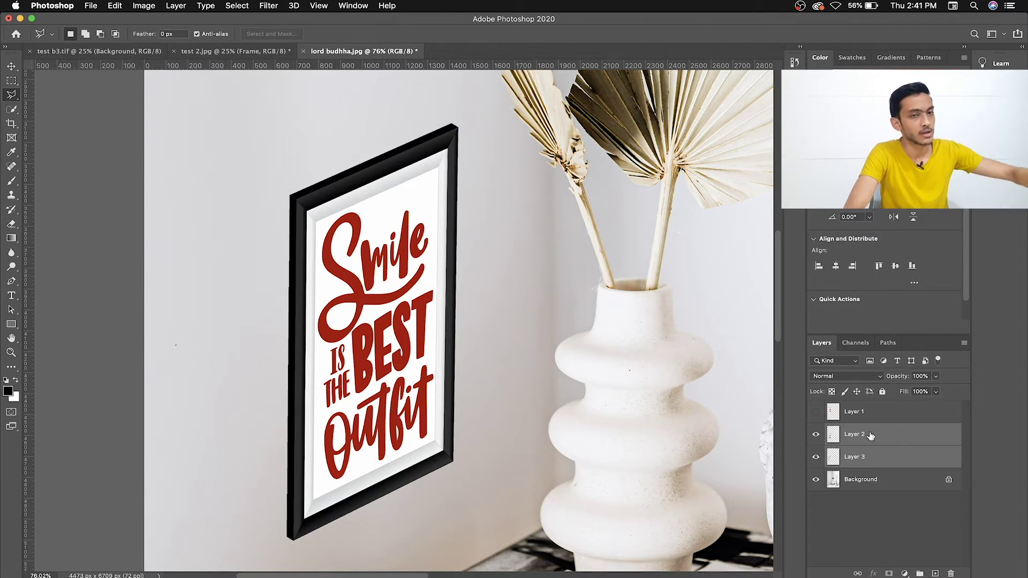
{"action": "key", "text": "super+g"}
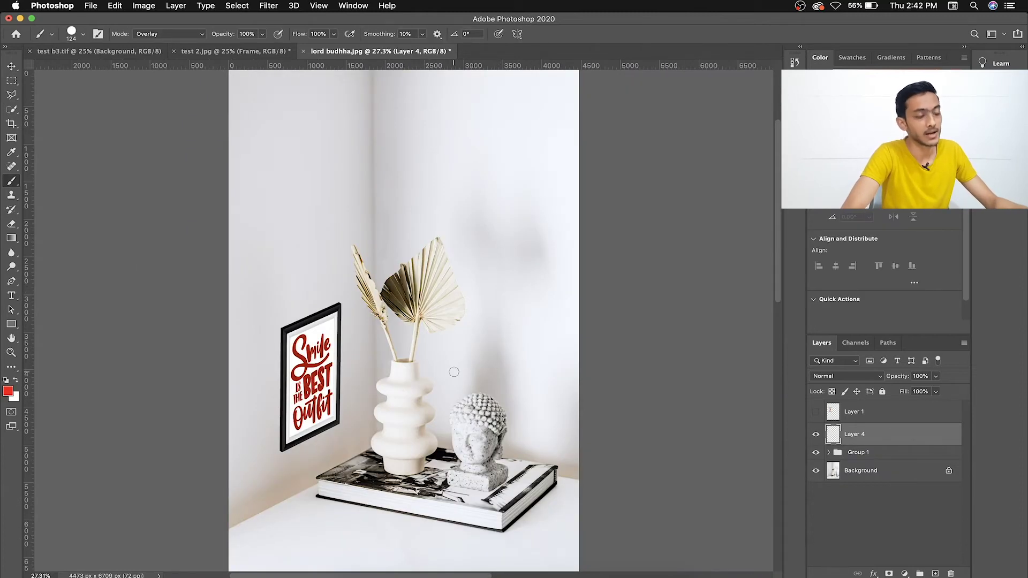
Step: Sketch a red arrow toward the vase on Layer 4, then delete that layer
{"action": "mouse_move", "coordinate": [322, 512]}
{"action": "left_mouse_down"}
{"action": "mouse_move", "coordinate": [417, 411]}
{"action": "mouse_move", "coordinate": [415, 440]}
{"action": "left_mouse_up"}
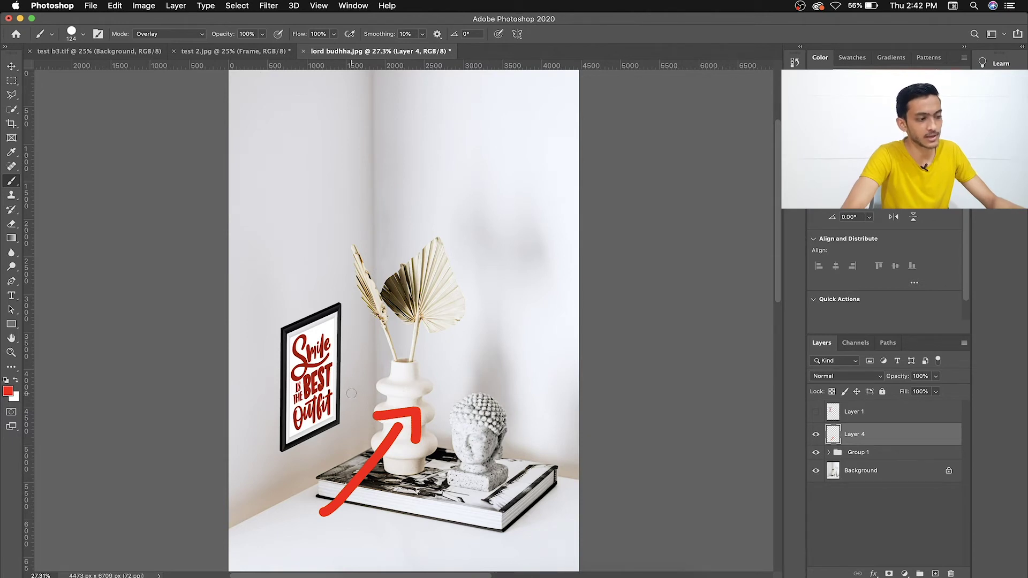
{"action": "key", "text": "Delete"}
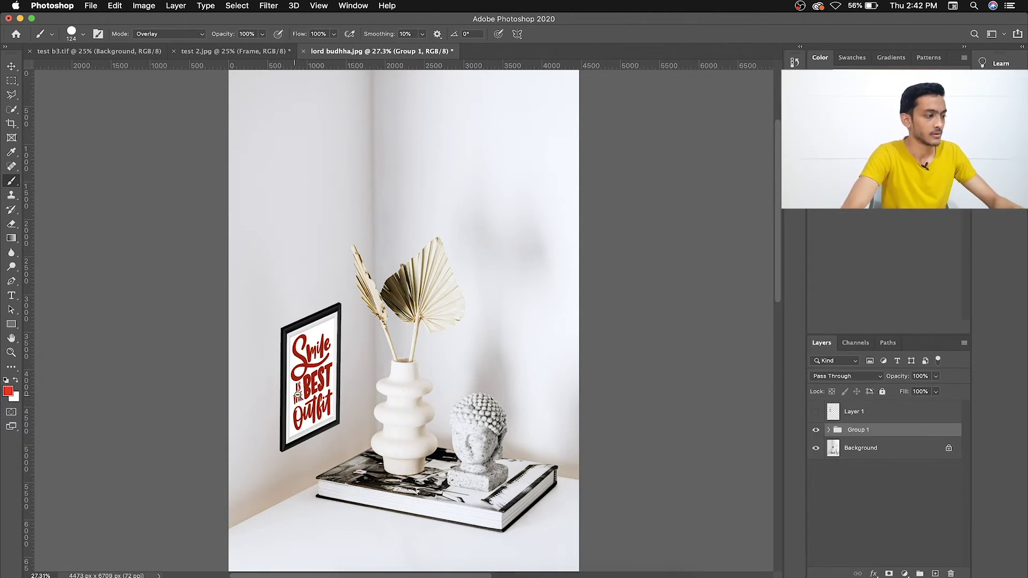
{"action": "scroll", "coordinate": [297, 394], "scroll_direction": "up", "scroll_amount": 5}
Step: Enable Drop Shadow on Group 1 in its Layer Style dialog
{"action": "left_click", "coordinate": [874, 574]}
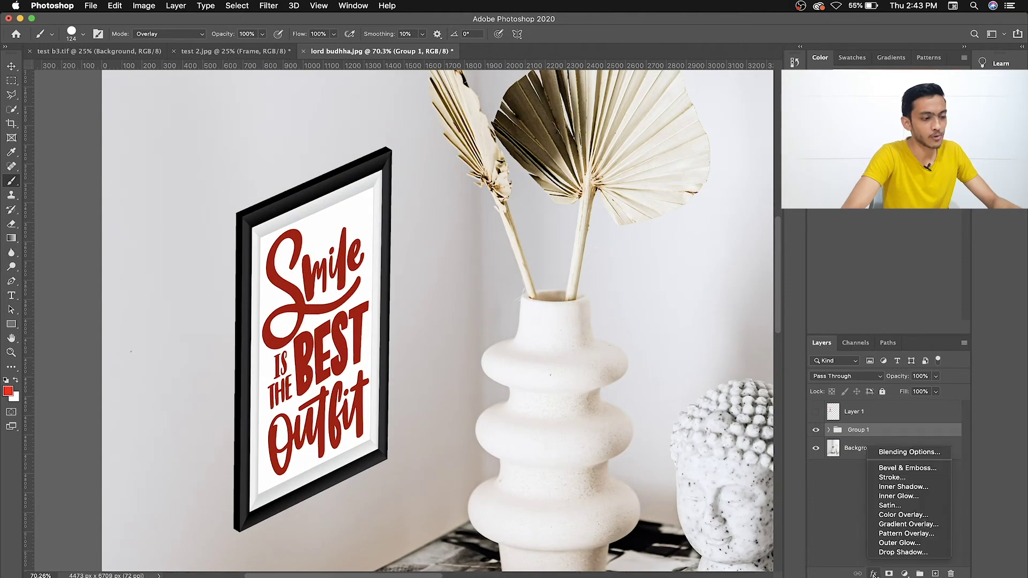
{"action": "left_click", "coordinate": [912, 453]}
{"action": "left_click_drag", "start_coordinate": [770, 202], "coordinate": [752, 197]}
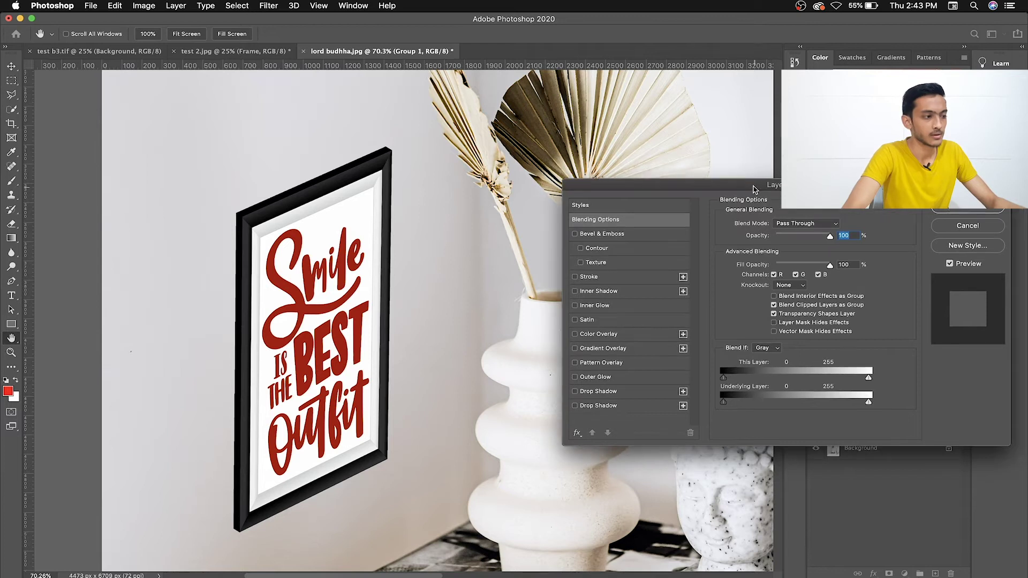
{"action": "key", "text": "Escape"}
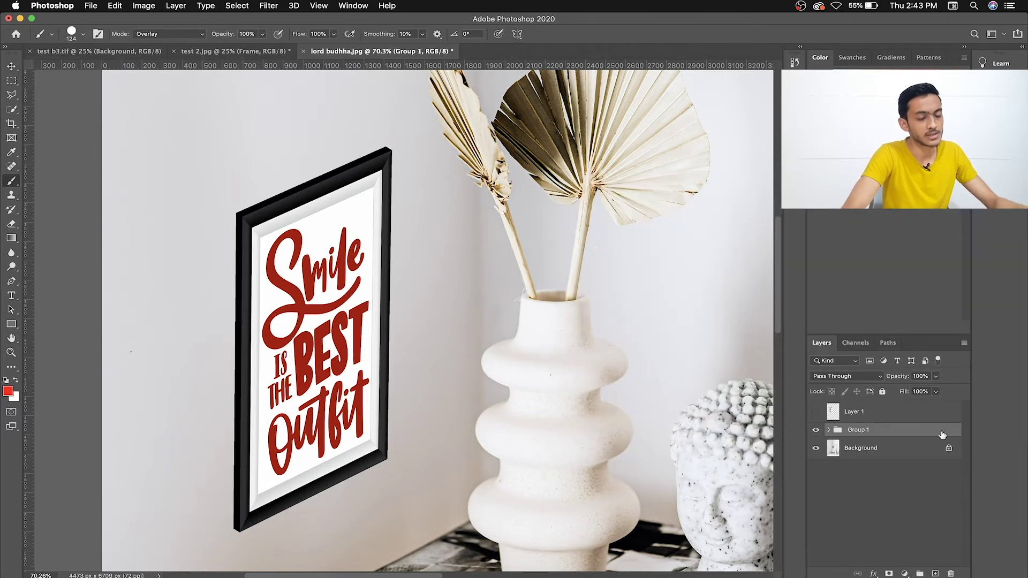
{"action": "double_click", "coordinate": [942, 433]}
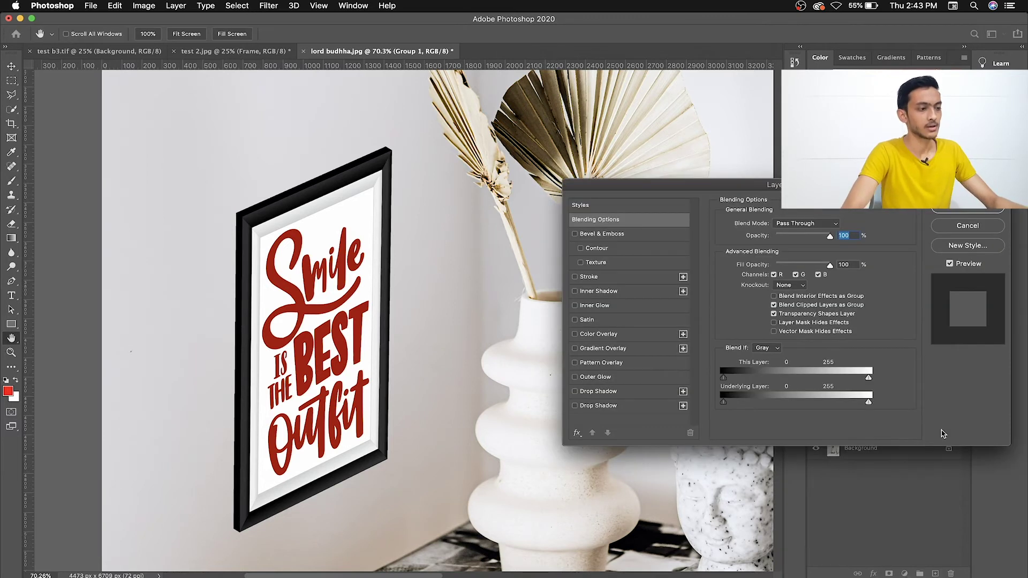
{"action": "left_click", "coordinate": [600, 394]}
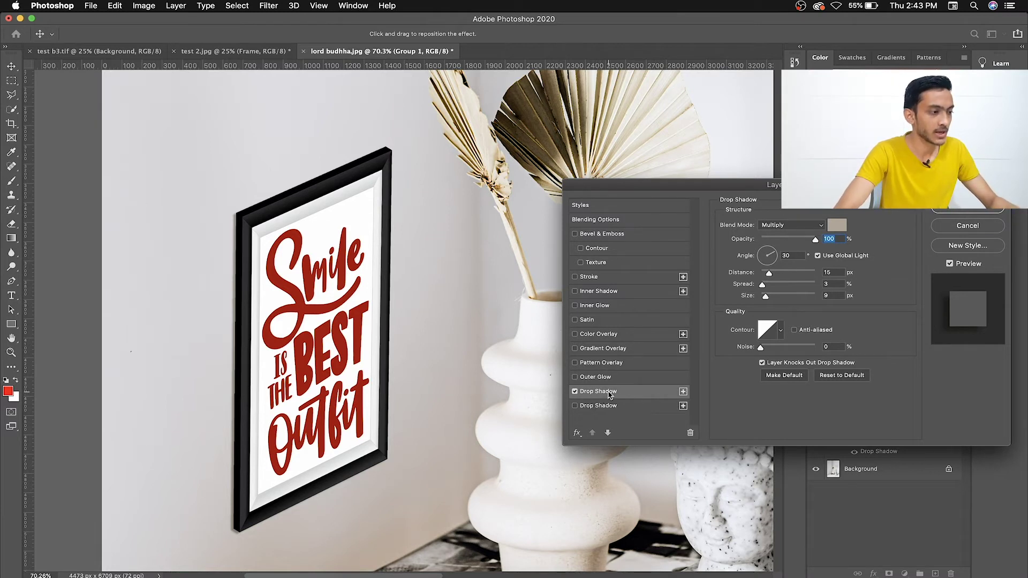
Step: Set the drop shadow to 61% opacity, 152° angle, 37 px distance and 54 px size
{"action": "type", "text": "61"}
{"action": "left_click", "coordinate": [774, 256]}
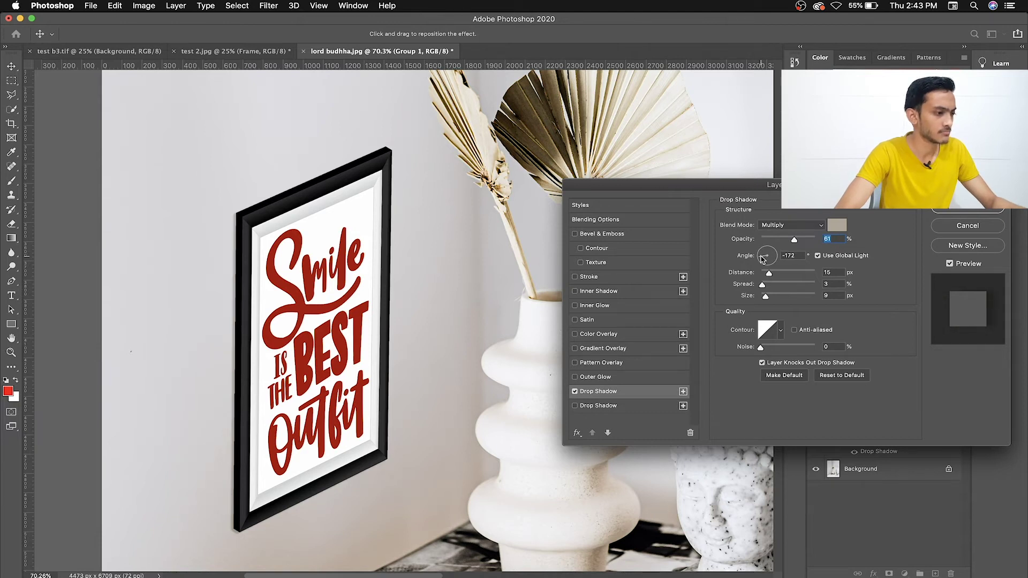
{"action": "left_click", "coordinate": [763, 259]}
{"action": "mouse_move", "coordinate": [769, 275]}
{"action": "left_mouse_down"}
{"action": "mouse_move", "coordinate": [784, 274]}
{"action": "mouse_move", "coordinate": [761, 252]}
{"action": "mouse_move", "coordinate": [794, 296]}
{"action": "left_mouse_up"}
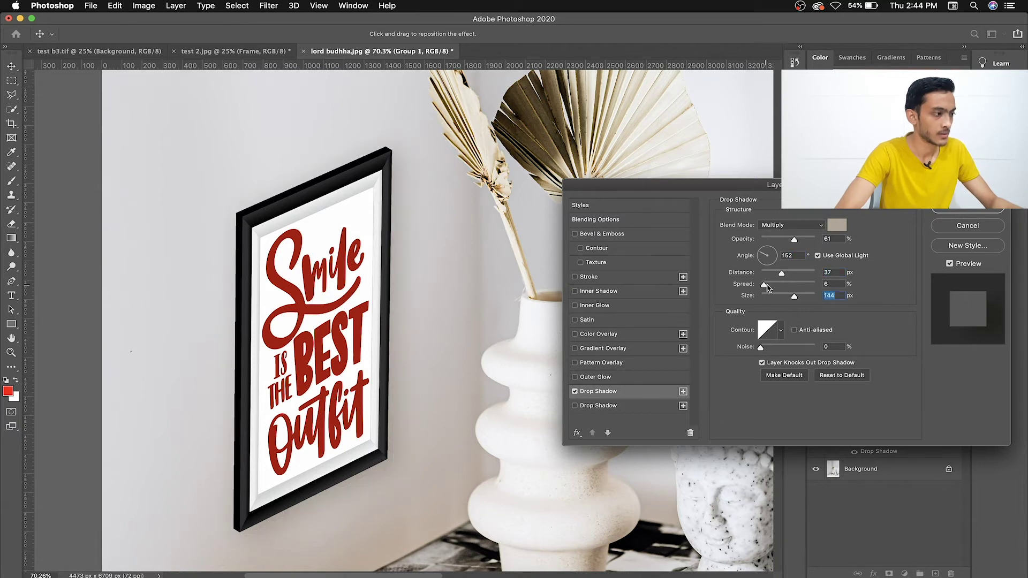
{"action": "left_click", "coordinate": [776, 297]}
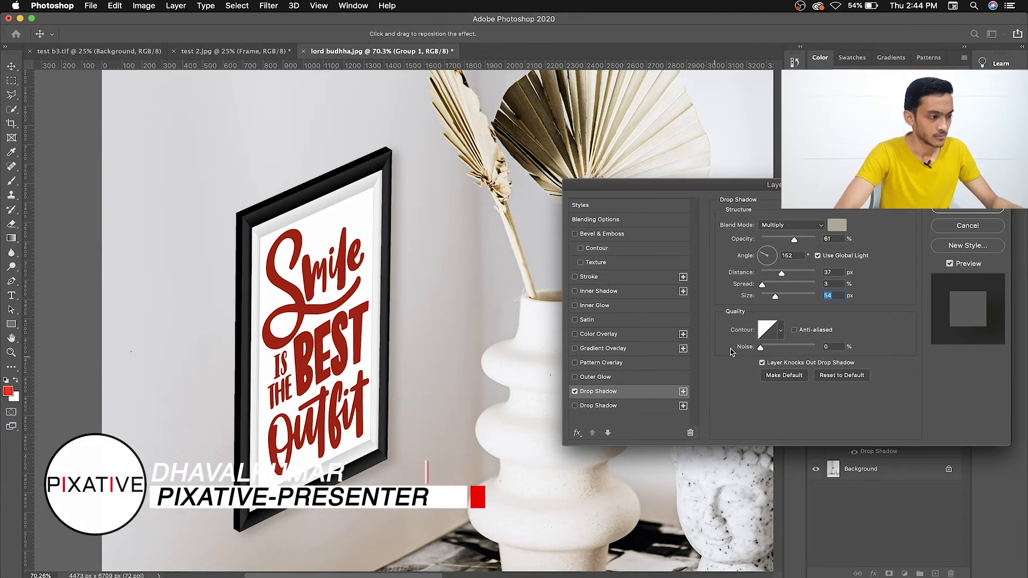
Step: Compare the result with Preview toggled, then add a second Drop Shadow
{"action": "left_click", "coordinate": [950, 263]}
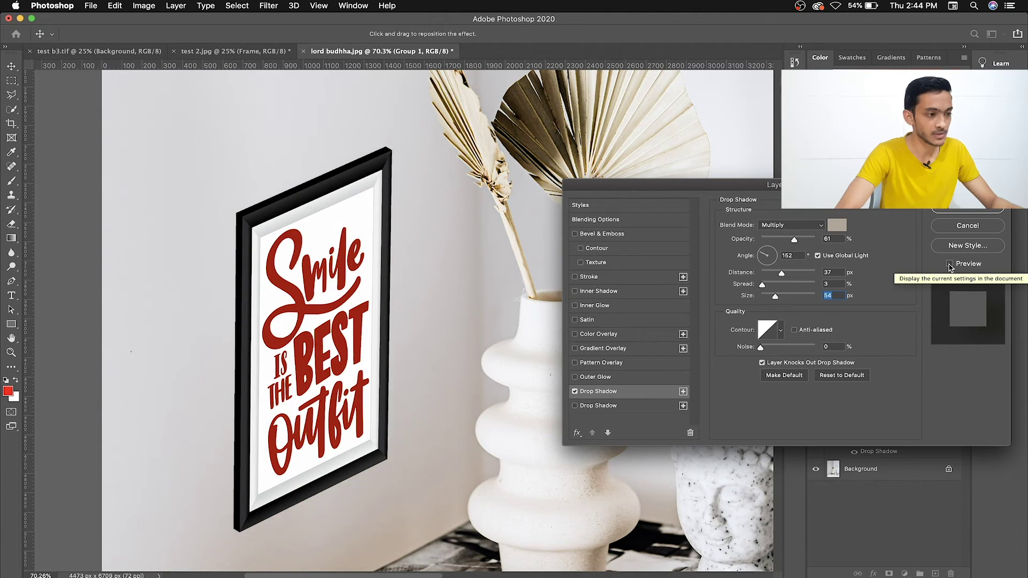
{"action": "left_click", "coordinate": [950, 264]}
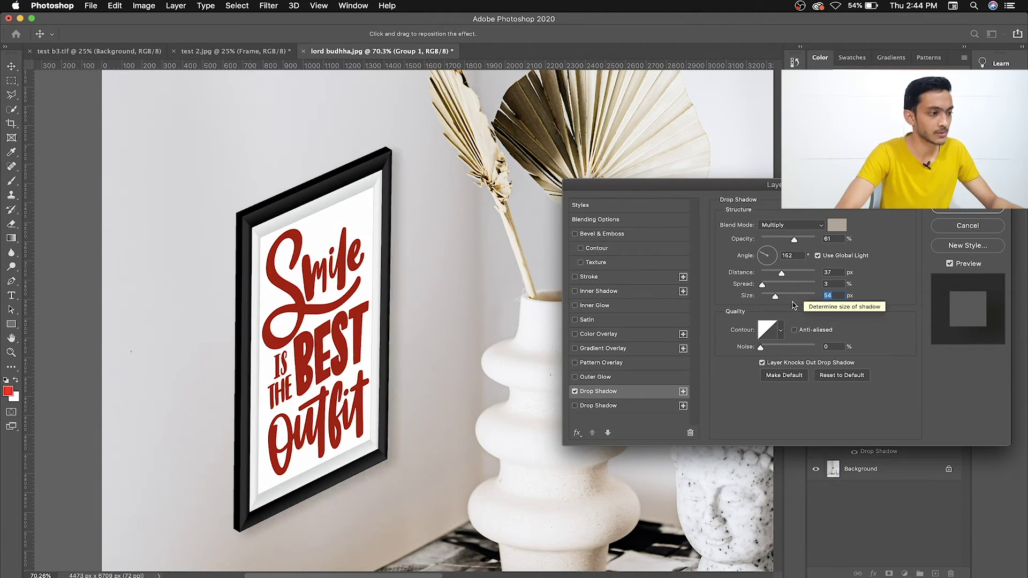
{"action": "left_click", "coordinate": [598, 406]}
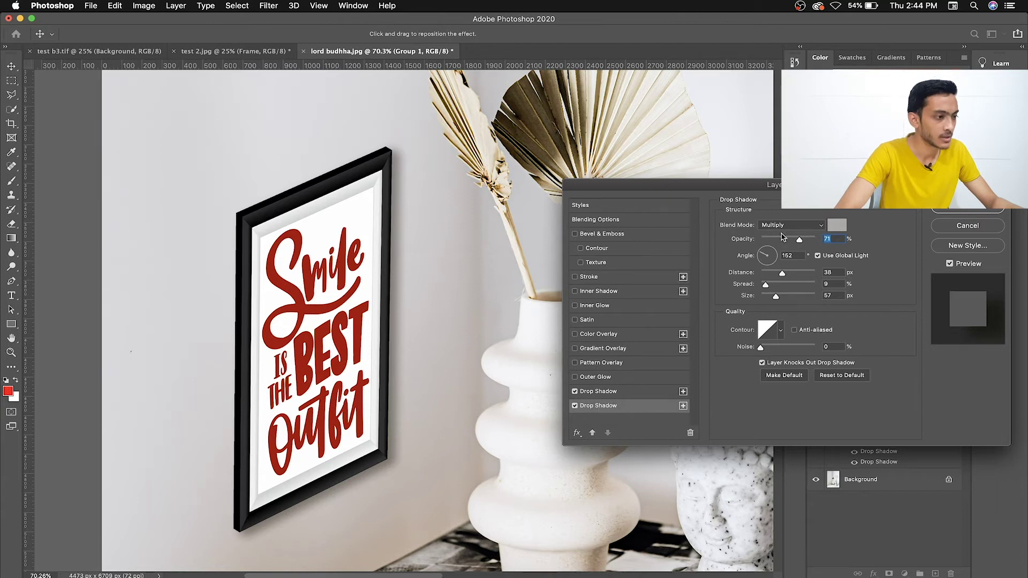
Step: Give the second shadow 12 px distance and 100% opacity, comparing it on and off
{"action": "left_click_drag", "start_coordinate": [775, 274], "coordinate": [774, 274]}
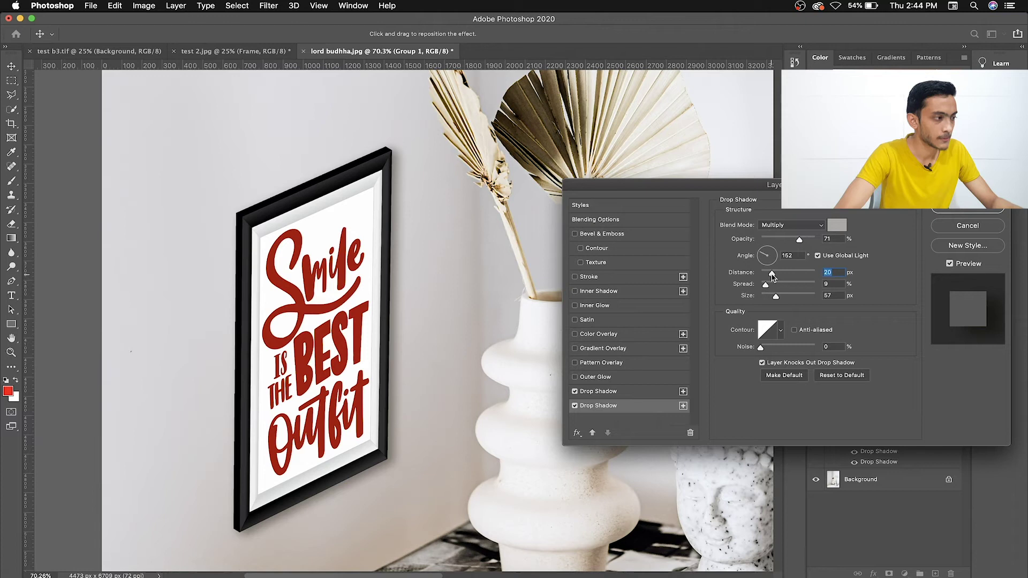
{"action": "left_click_drag", "start_coordinate": [799, 240], "coordinate": [819, 242]}
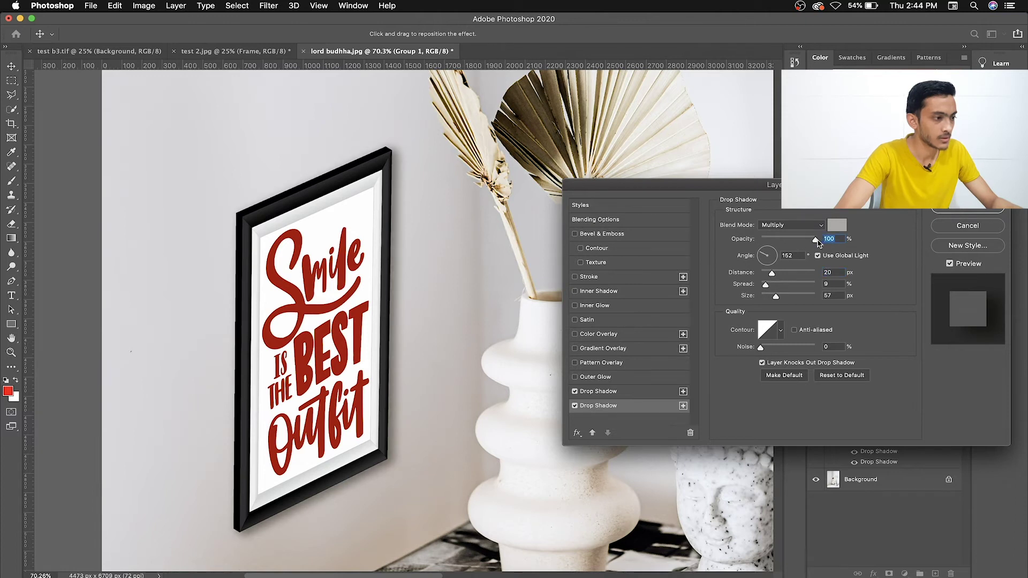
{"action": "left_click_drag", "start_coordinate": [378, 462], "coordinate": [450, 489]}
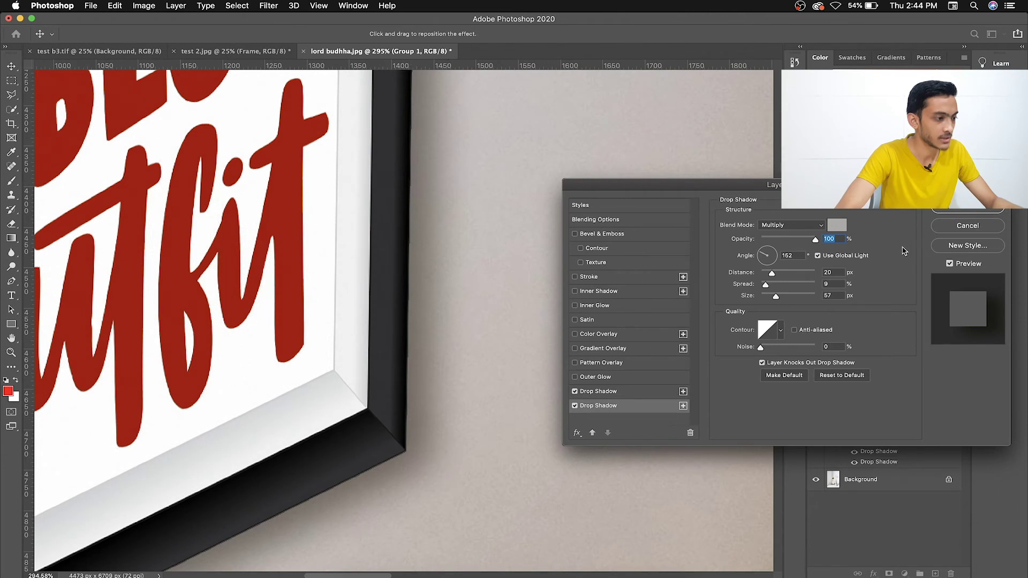
{"action": "left_click", "coordinate": [576, 407]}
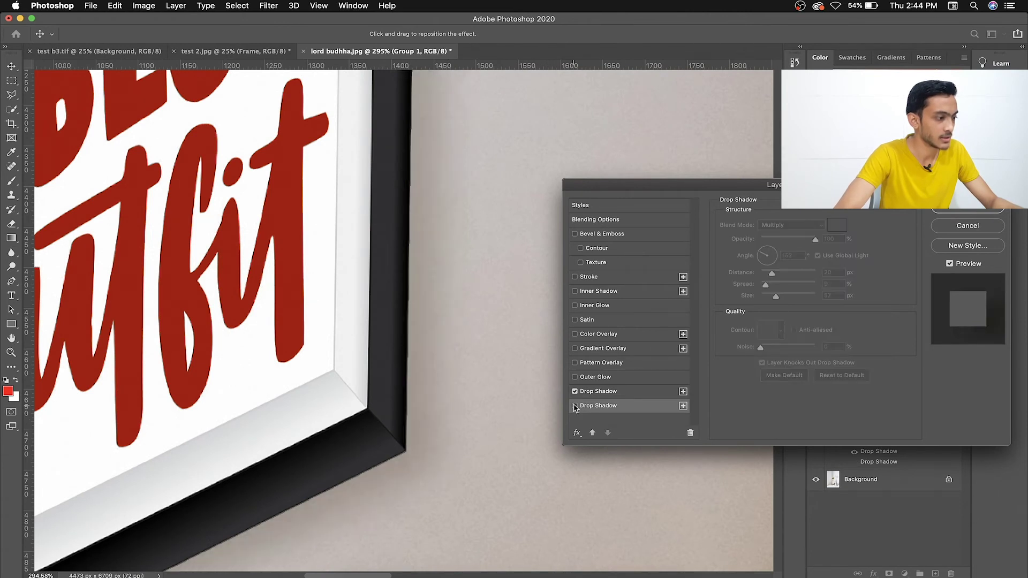
{"action": "left_click", "coordinate": [575, 406]}
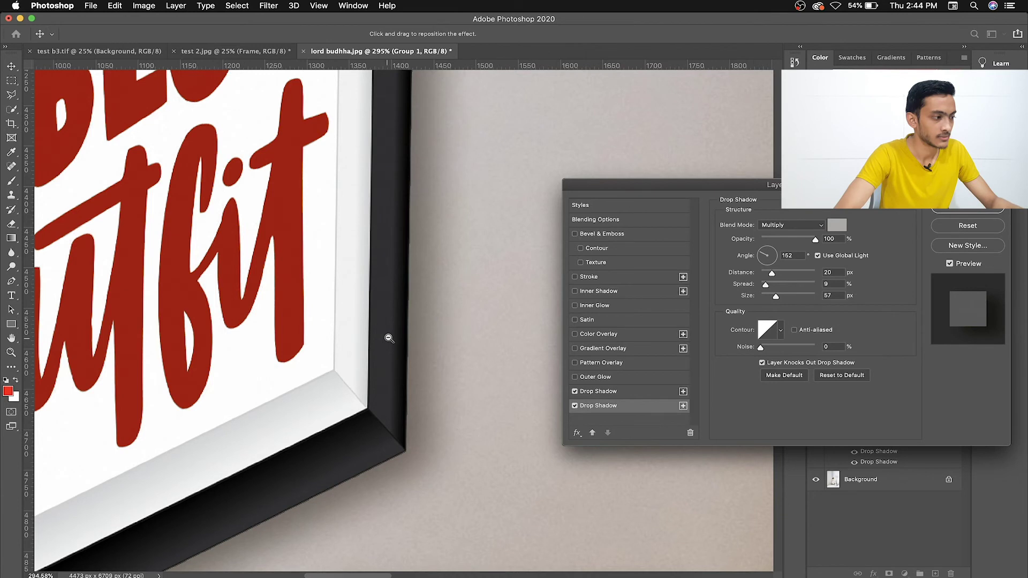
{"action": "key", "text": "ctrl+0"}
Step: Shrink the second shadow to 27 px size and compare the frame with Preview toggled
{"action": "left_click_drag", "start_coordinate": [775, 298], "coordinate": [771, 298]}
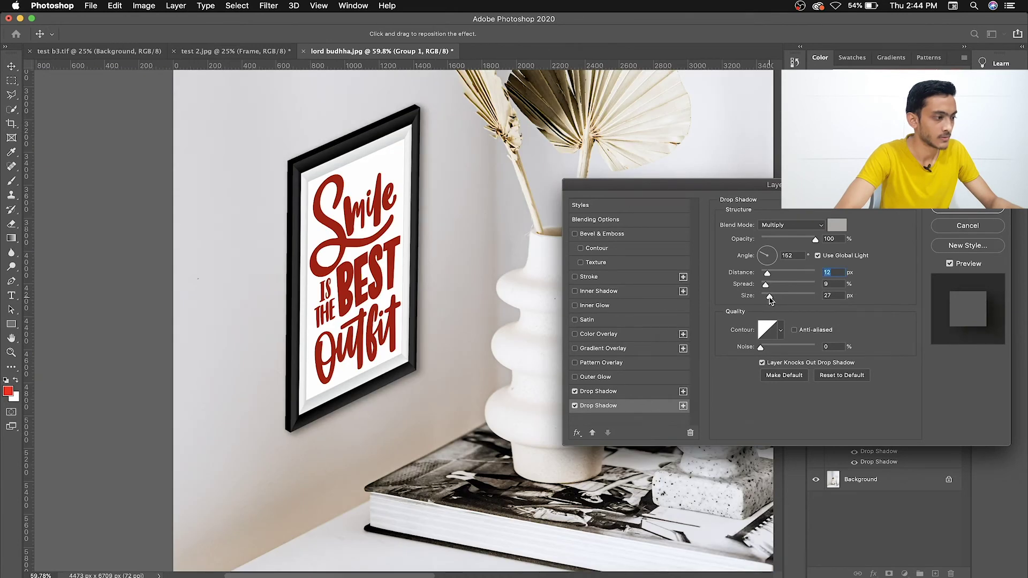
{"action": "left_click", "coordinate": [769, 297]}
{"action": "left_click", "coordinate": [949, 264]}
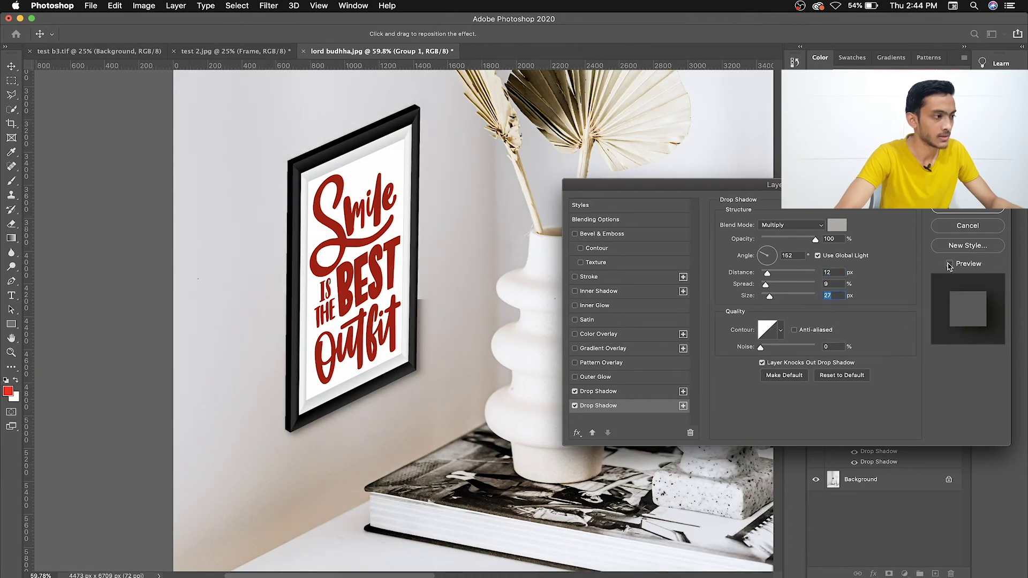
{"action": "left_click", "coordinate": [949, 263]}
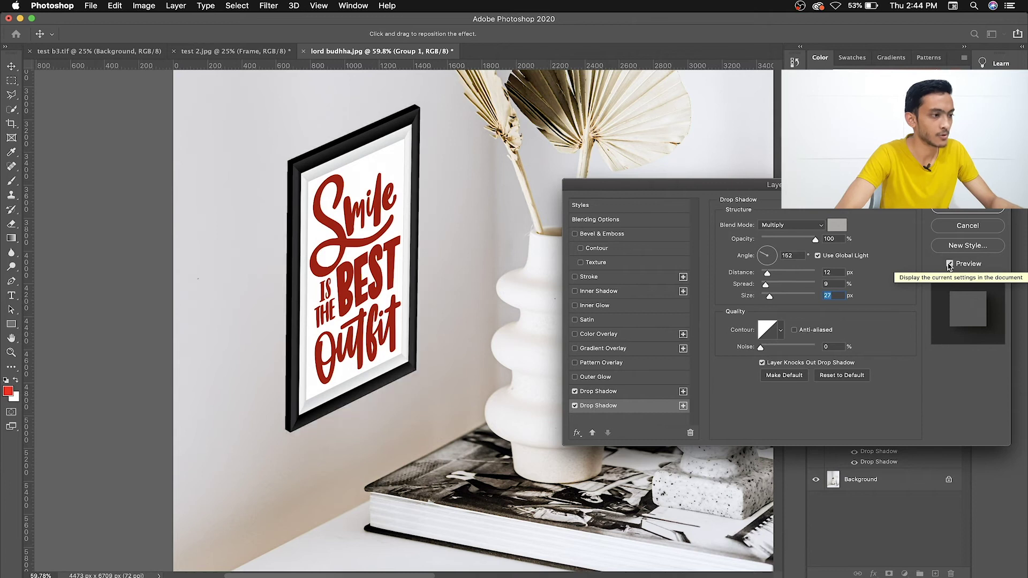
{"action": "left_click", "coordinate": [949, 264]}
{"action": "scroll", "coordinate": [423, 278], "scroll_direction": "up", "scroll_amount": 2}
{"action": "scroll", "coordinate": [422, 278], "scroll_direction": "right", "scroll_amount": 1}
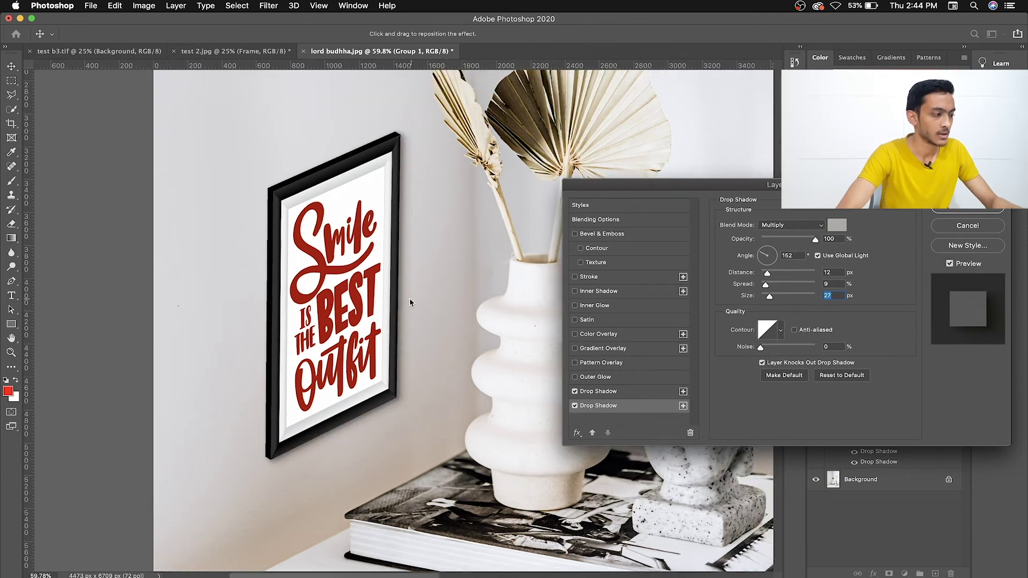
{"action": "scroll", "coordinate": [374, 322], "scroll_direction": "right", "scroll_amount": 1}
{"action": "scroll", "coordinate": [343, 348], "scroll_direction": "down", "scroll_amount": 3}
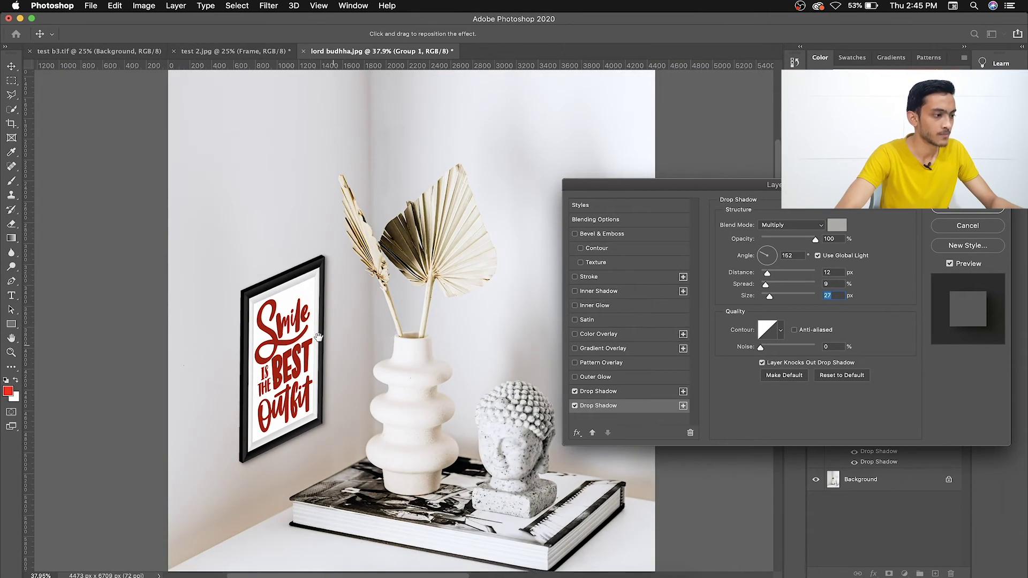
{"action": "scroll", "coordinate": [319, 337], "scroll_direction": "right", "scroll_amount": 2}
{"action": "scroll", "coordinate": [318, 337], "scroll_direction": "down", "scroll_amount": 1}
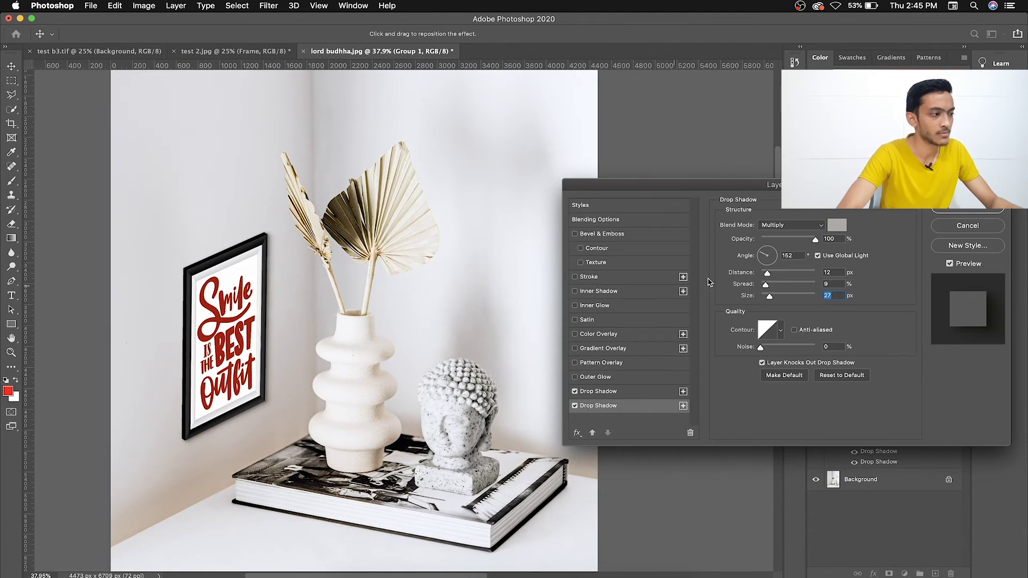
Step: Sample the wall's colour #c1baba for the second drop shadow
{"action": "left_click", "coordinate": [838, 224]}
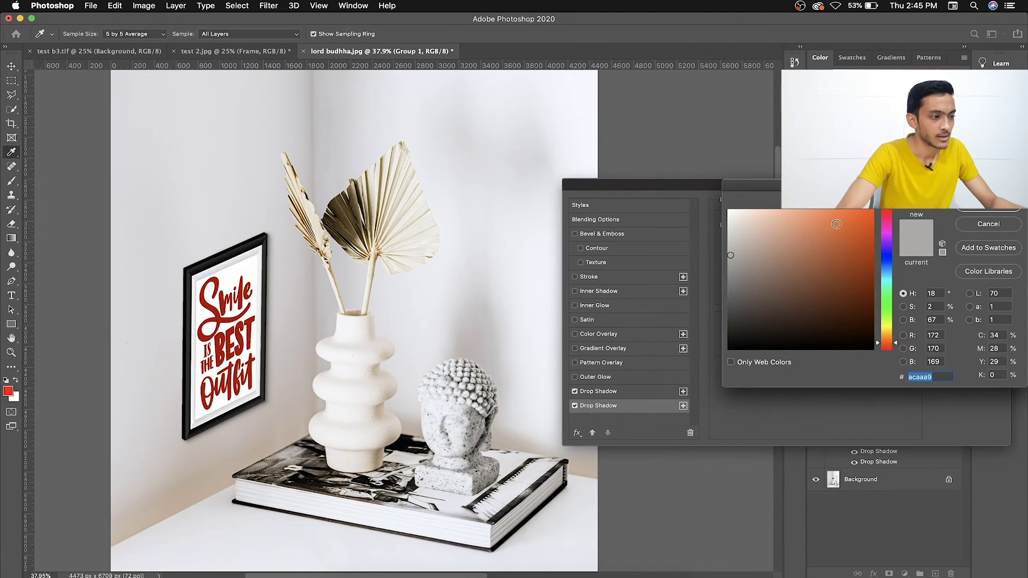
{"action": "left_click", "coordinate": [464, 339]}
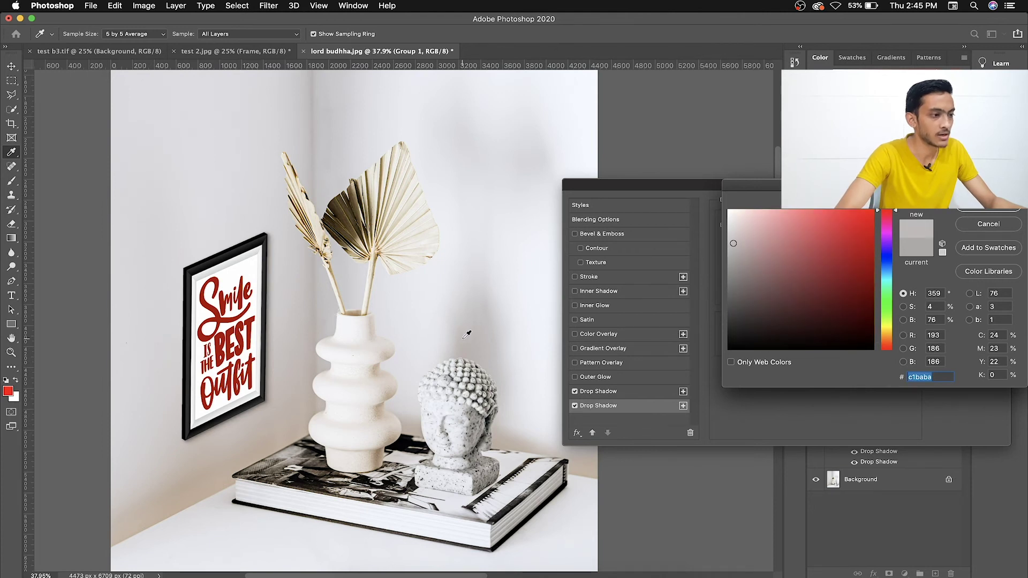
{"action": "left_click", "coordinate": [973, 210]}
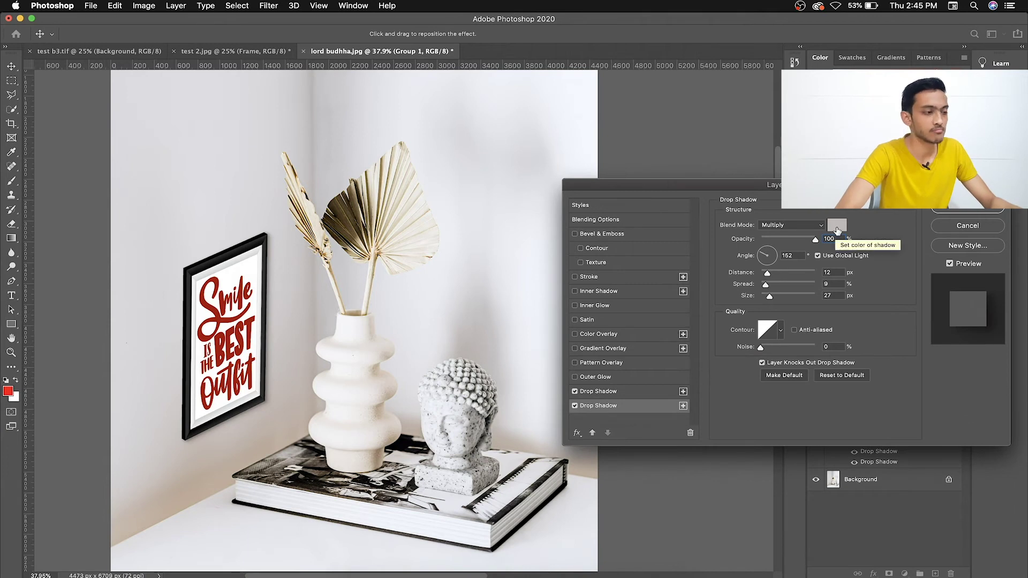
{"action": "left_click", "coordinate": [836, 226]}
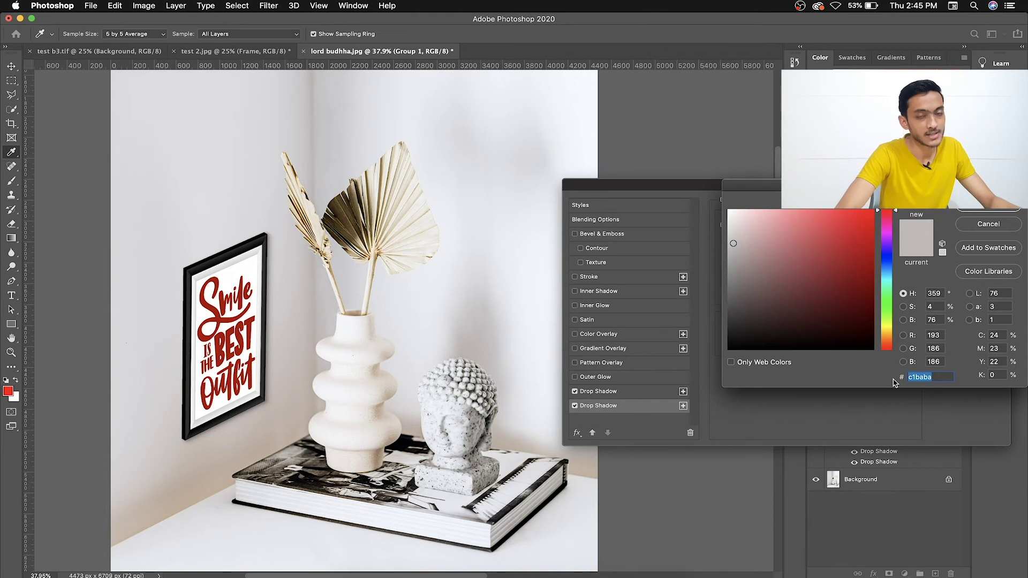
{"action": "left_click", "coordinate": [1010, 215]}
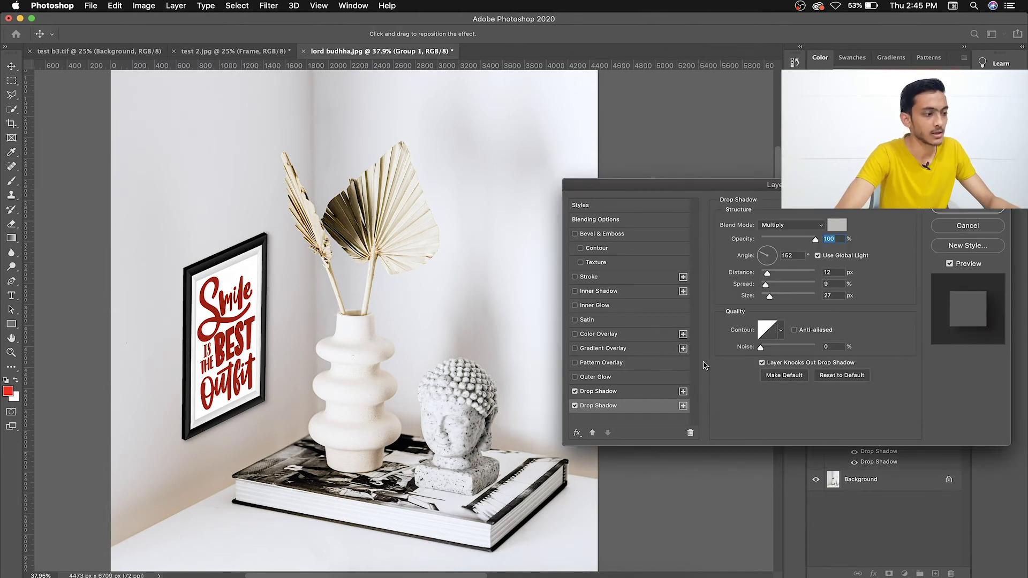
Step: Recolour the first drop shadow pale grey #c1baba and apply the layer style
{"action": "left_click", "coordinate": [628, 396]}
{"action": "left_click", "coordinate": [837, 225]}
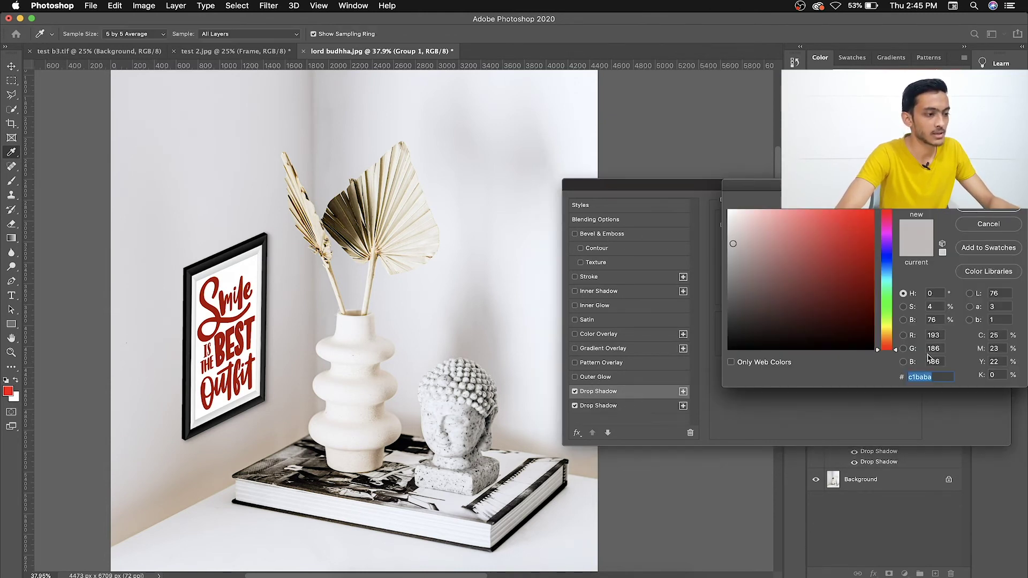
{"action": "left_click", "coordinate": [988, 225]}
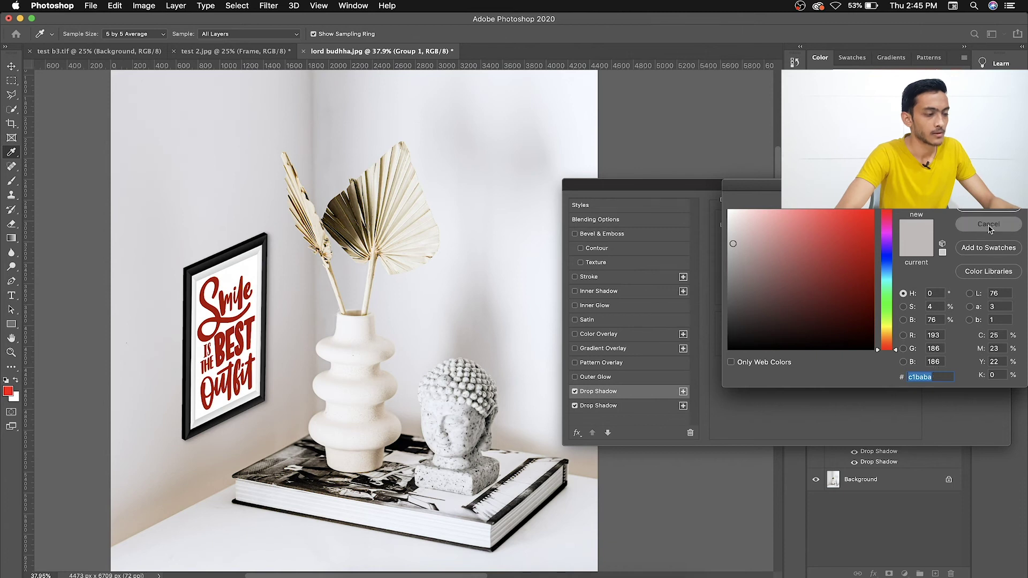
{"action": "left_click", "coordinate": [838, 225]}
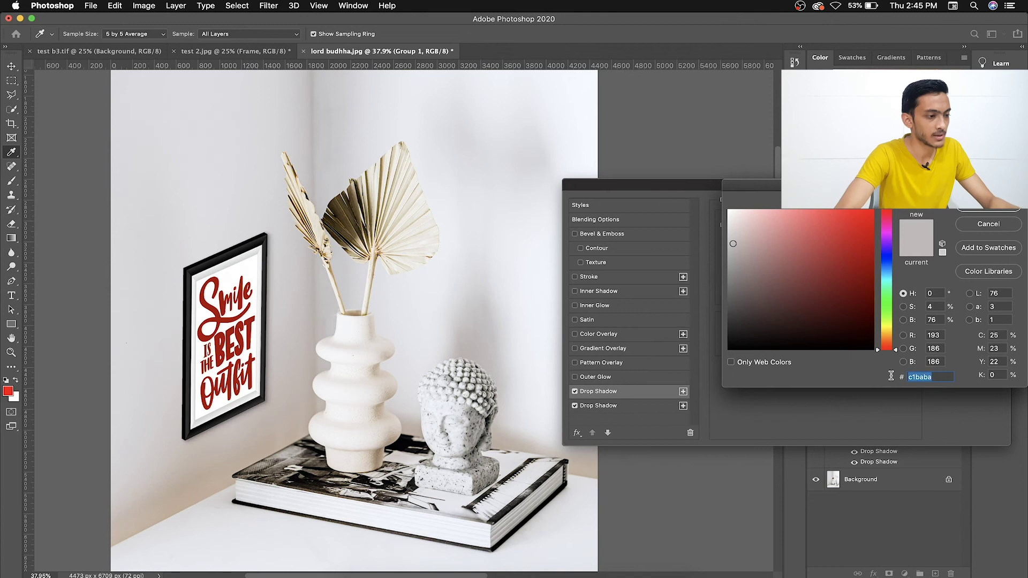
{"action": "left_click", "coordinate": [992, 213]}
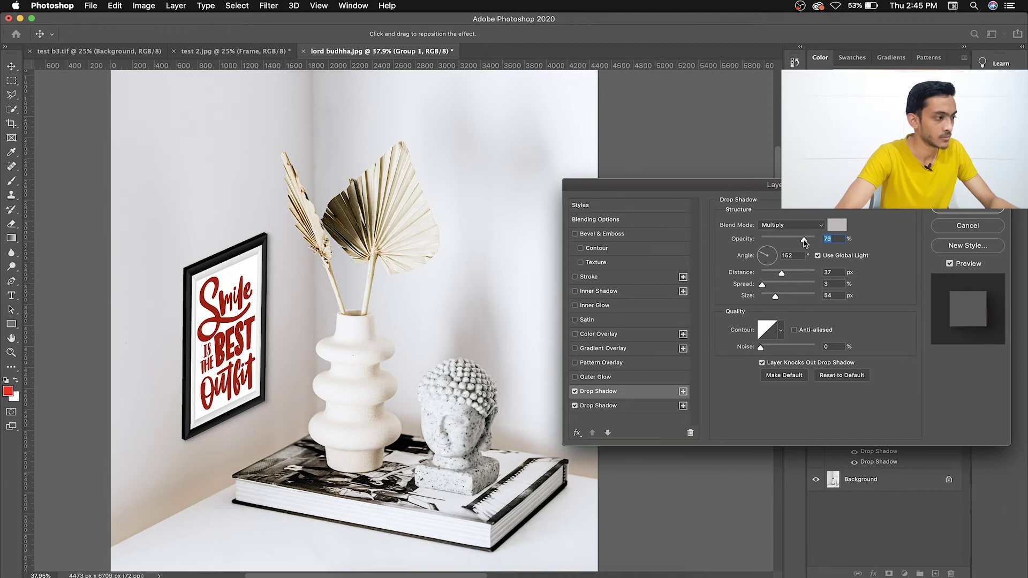
{"action": "left_click", "coordinate": [651, 405]}
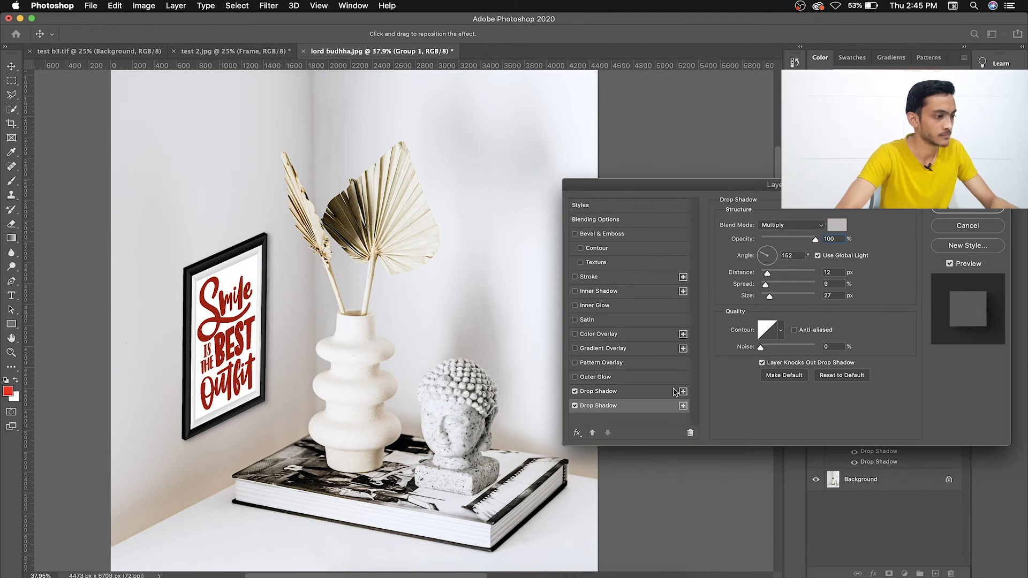
{"action": "left_click", "coordinate": [943, 216]}
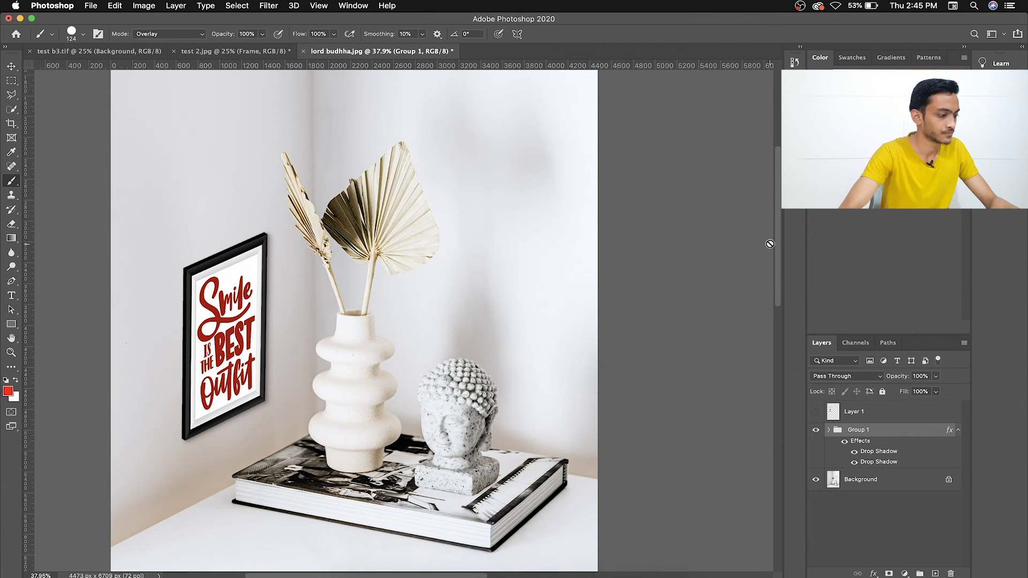
Step: Change Group 1's blend mode from Pass Through to Multiply
{"action": "scroll", "coordinate": [769, 244], "scroll_direction": "down", "scroll_amount": 2}
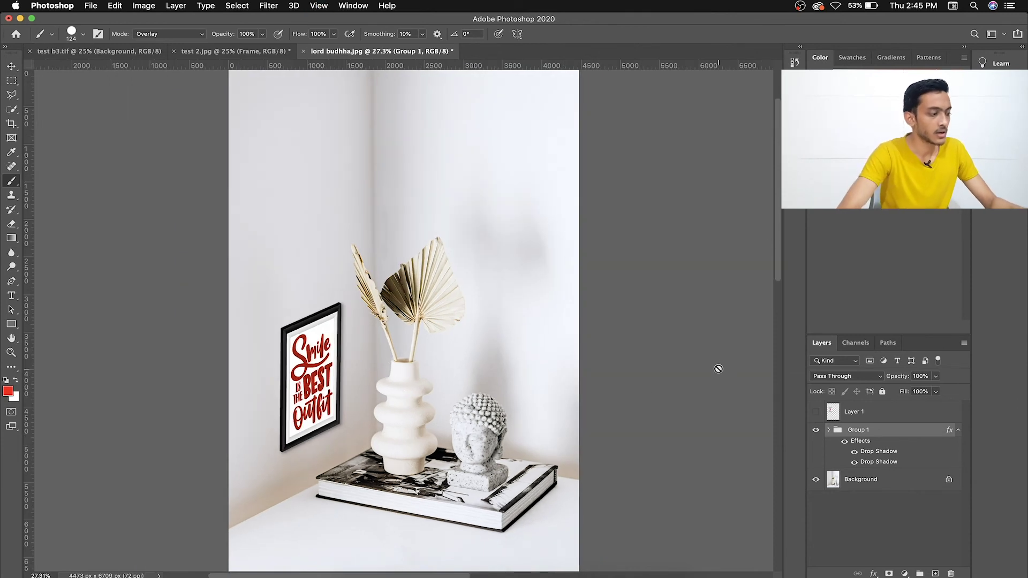
{"action": "mouse_move", "coordinate": [306, 336]}
{"action": "left_mouse_down"}
{"action": "mouse_move", "coordinate": [366, 369]}
{"action": "mouse_move", "coordinate": [361, 314]}
{"action": "left_mouse_up"}
{"action": "key", "text": "v"}
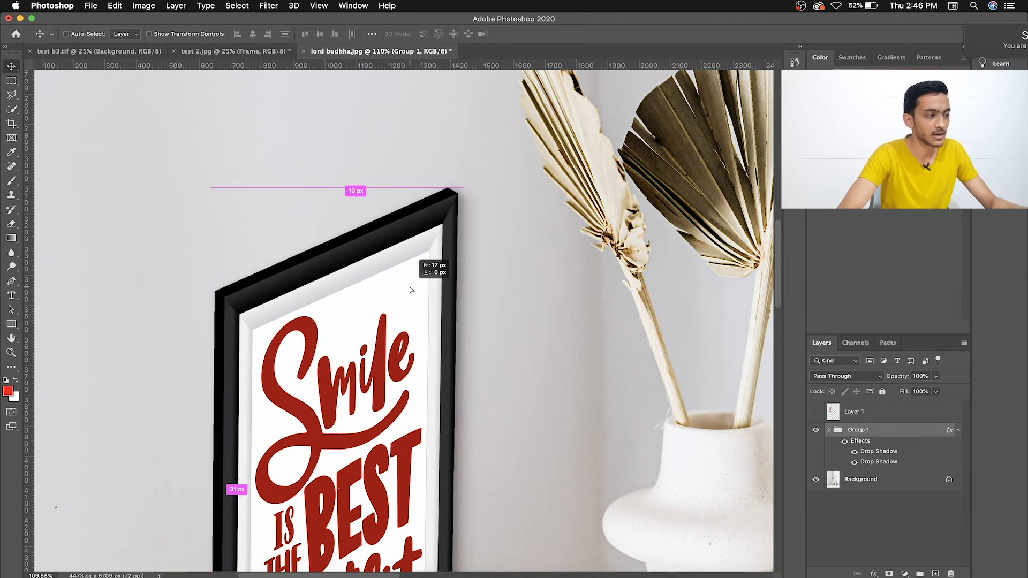
{"action": "key", "text": "ctrl+0"}
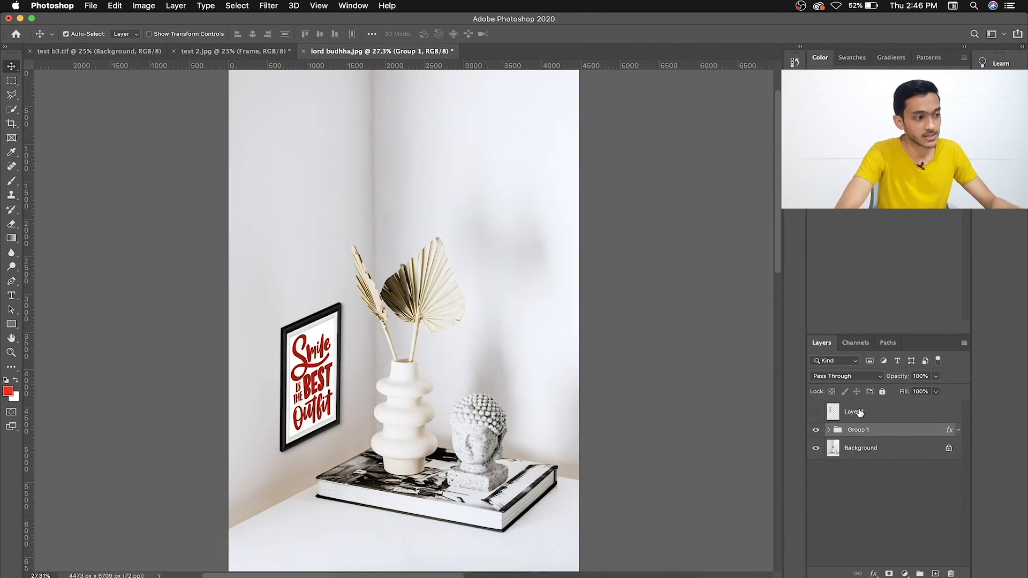
{"action": "left_click", "coordinate": [858, 375]}
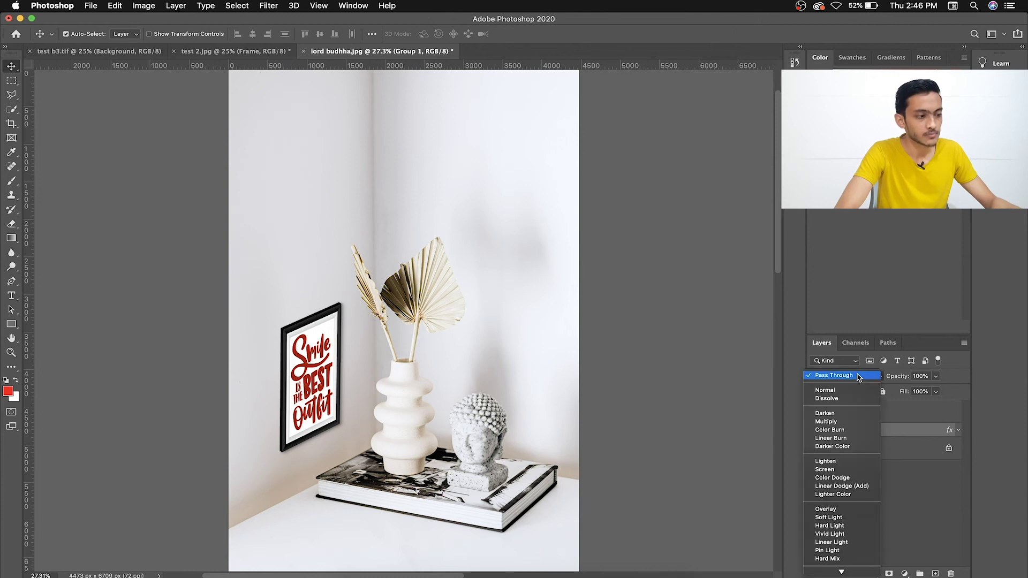
{"action": "left_click", "coordinate": [838, 423]}
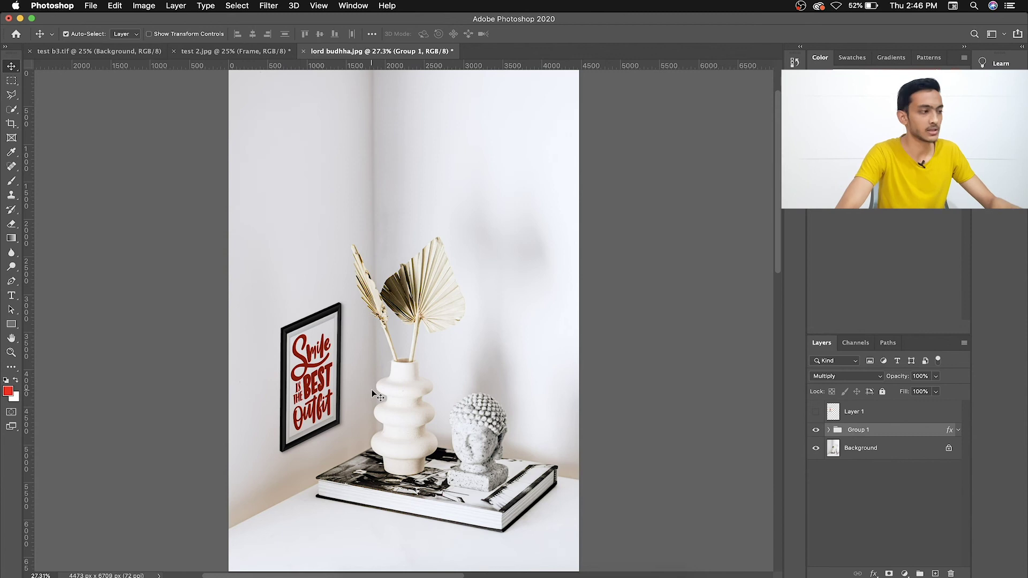
{"action": "scroll", "coordinate": [305, 389], "scroll_direction": "up", "scroll_amount": 5}
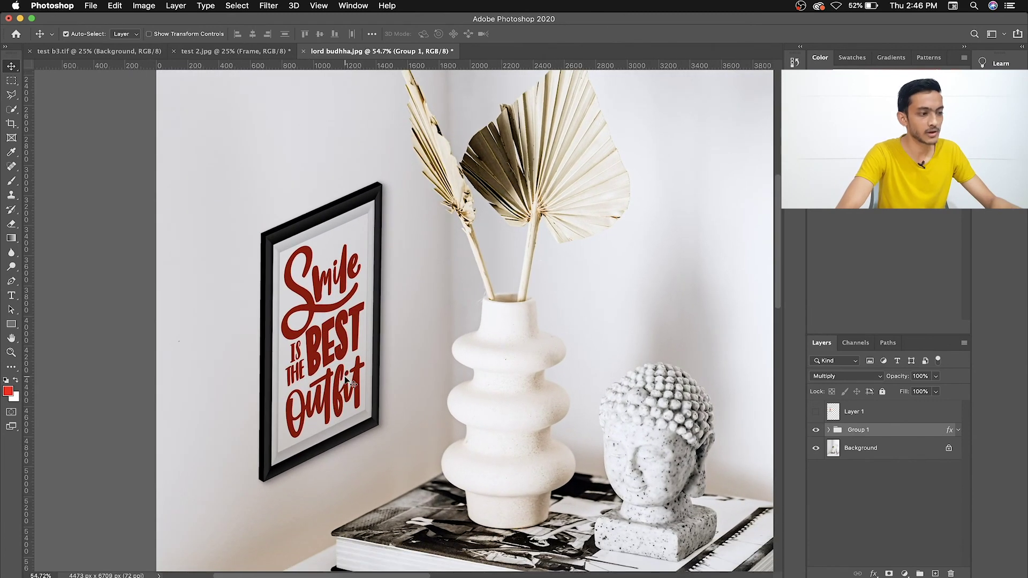
{"action": "key", "text": "super+0"}
Step: Alt-drag Group 1 into a copy set to Normal blending at 40% opacity
{"action": "left_click_drag", "start_coordinate": [353, 383], "coordinate": [349, 375]}
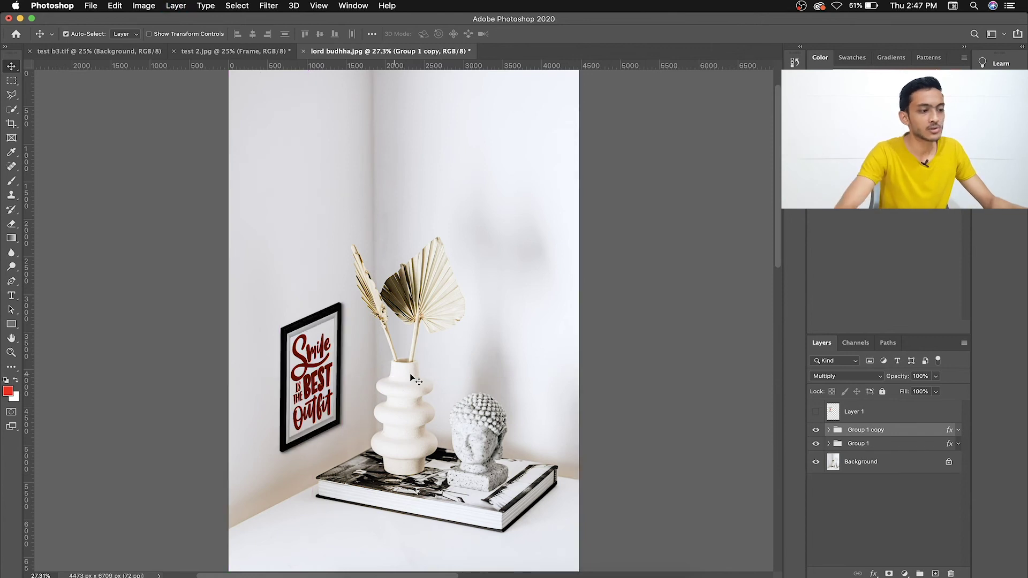
{"action": "left_click", "coordinate": [848, 376]}
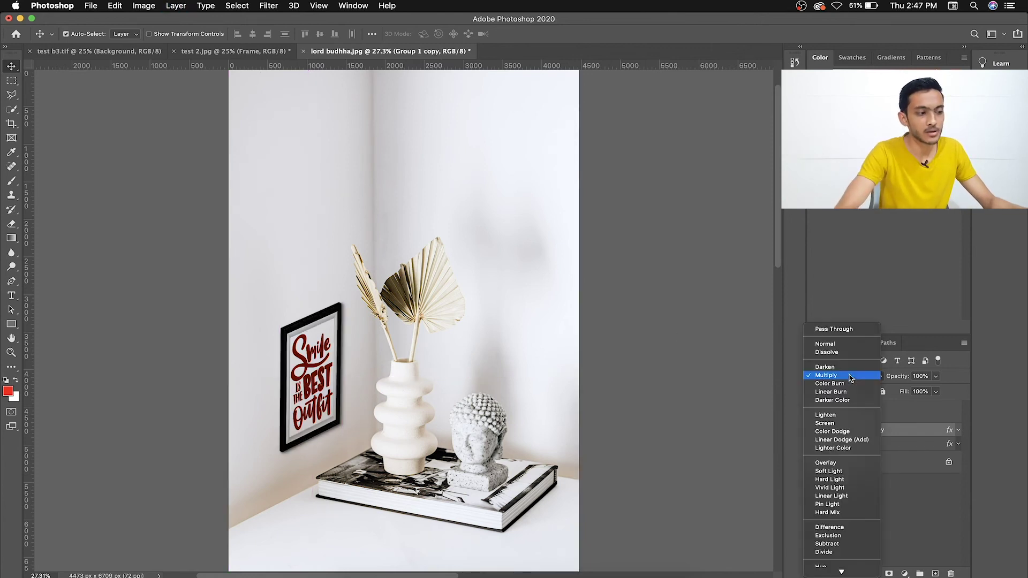
{"action": "left_click", "coordinate": [828, 345]}
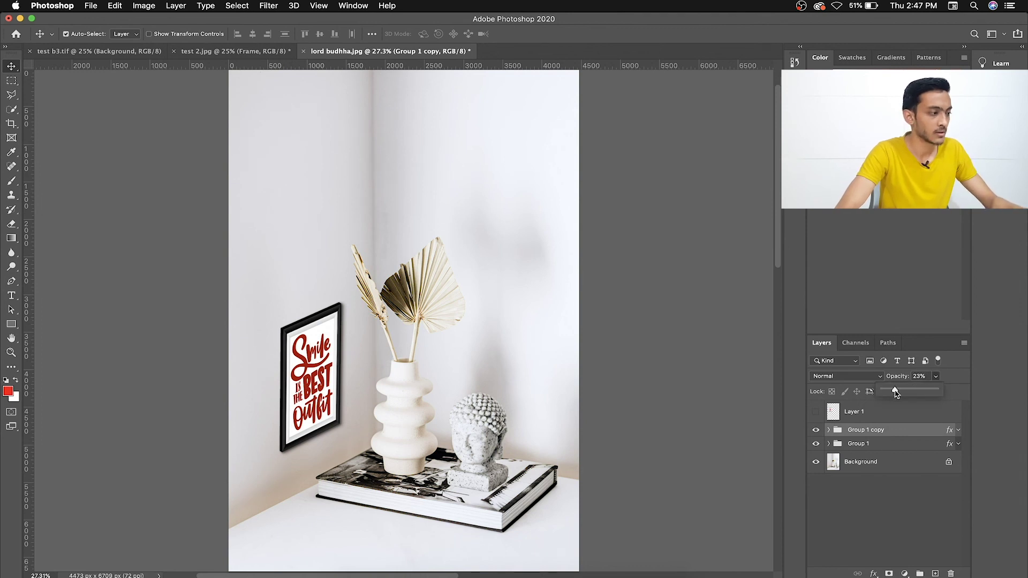
{"action": "left_click_drag", "start_coordinate": [895, 392], "coordinate": [906, 393]}
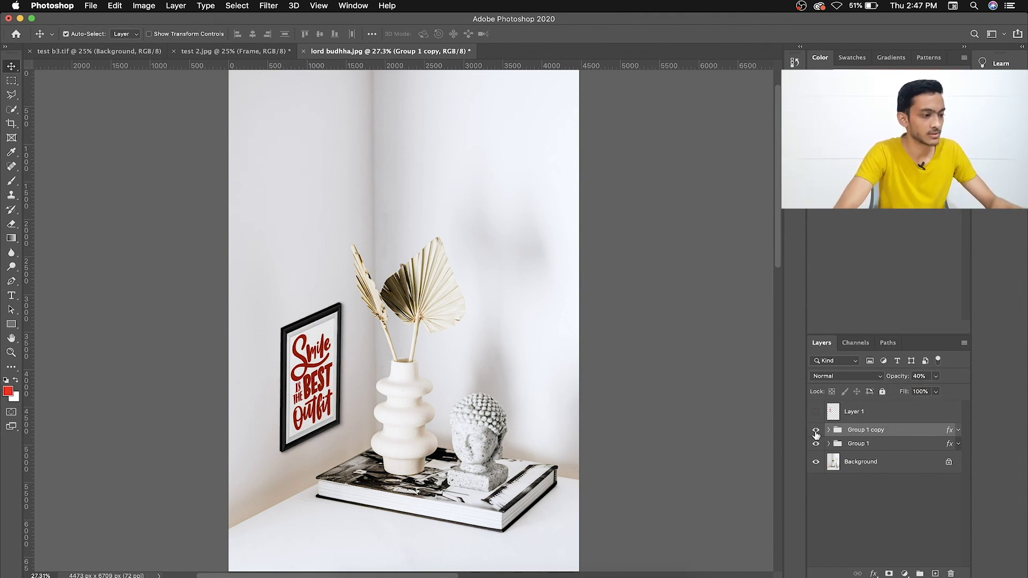
{"action": "left_click", "coordinate": [816, 431]}
{"action": "left_click", "coordinate": [816, 431]}
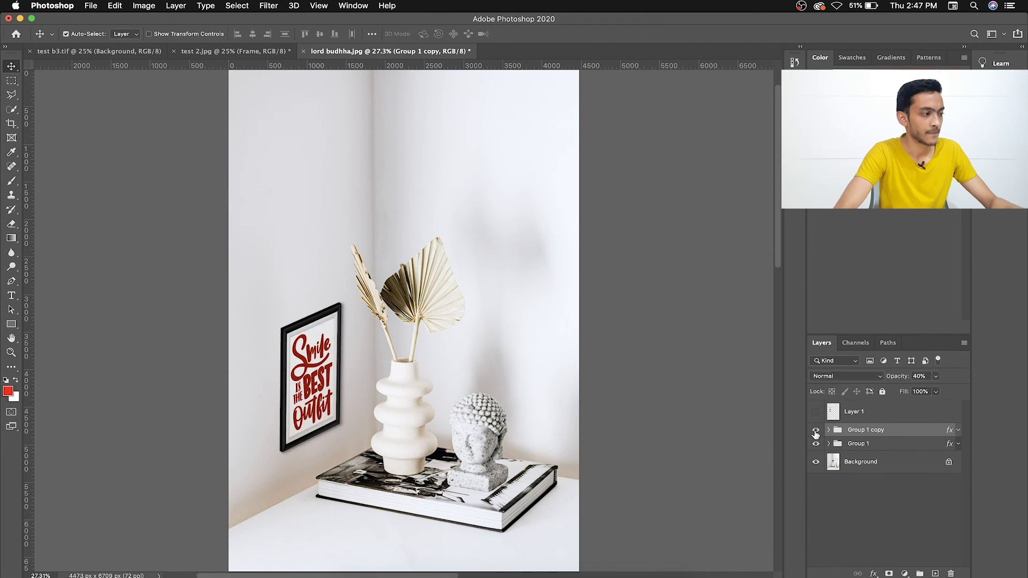
{"action": "left_click", "coordinate": [904, 573]}
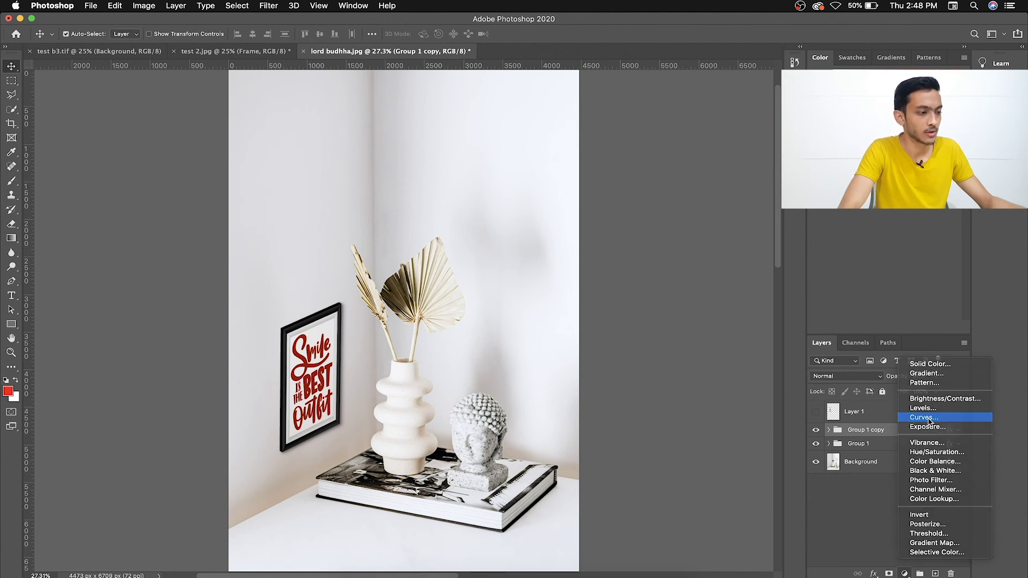
Step: Add a Curves 1 adjustment layer and lift its upper curve to brighten the photo
{"action": "left_click", "coordinate": [929, 420]}
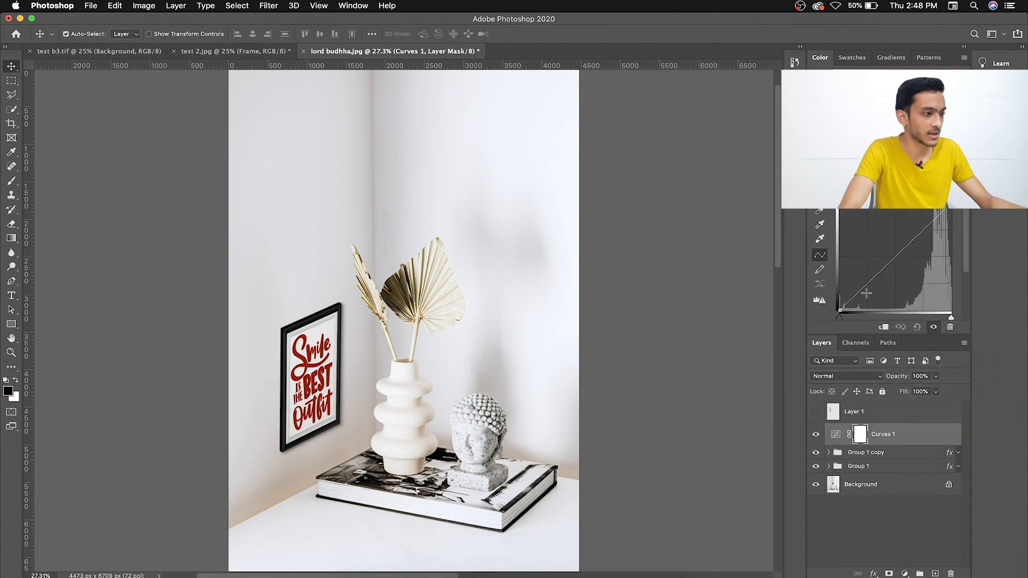
{"action": "left_click_drag", "start_coordinate": [865, 291], "coordinate": [866, 291]}
{"action": "left_click_drag", "start_coordinate": [909, 250], "coordinate": [907, 238]}
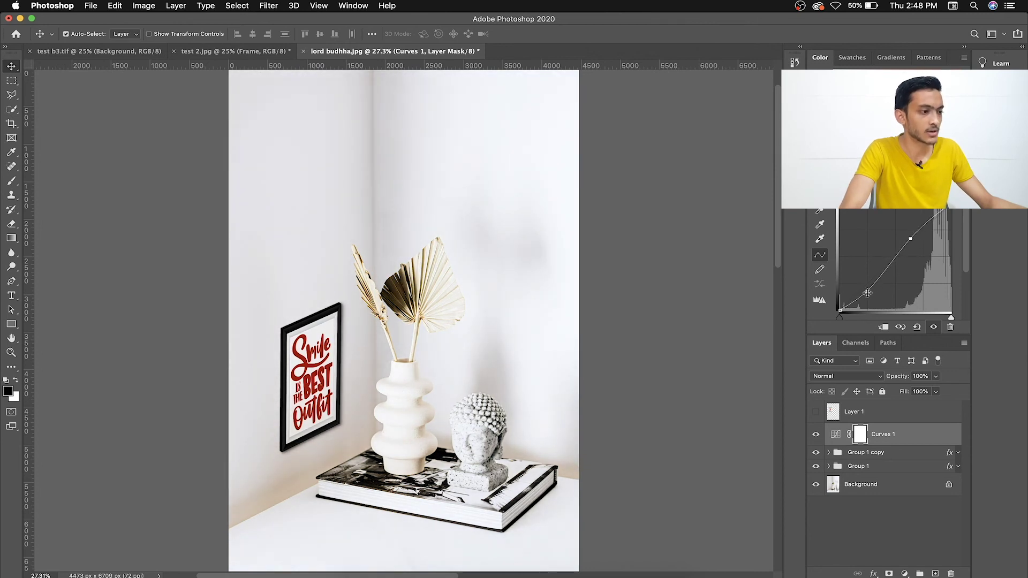
{"action": "left_click", "coordinate": [934, 328]}
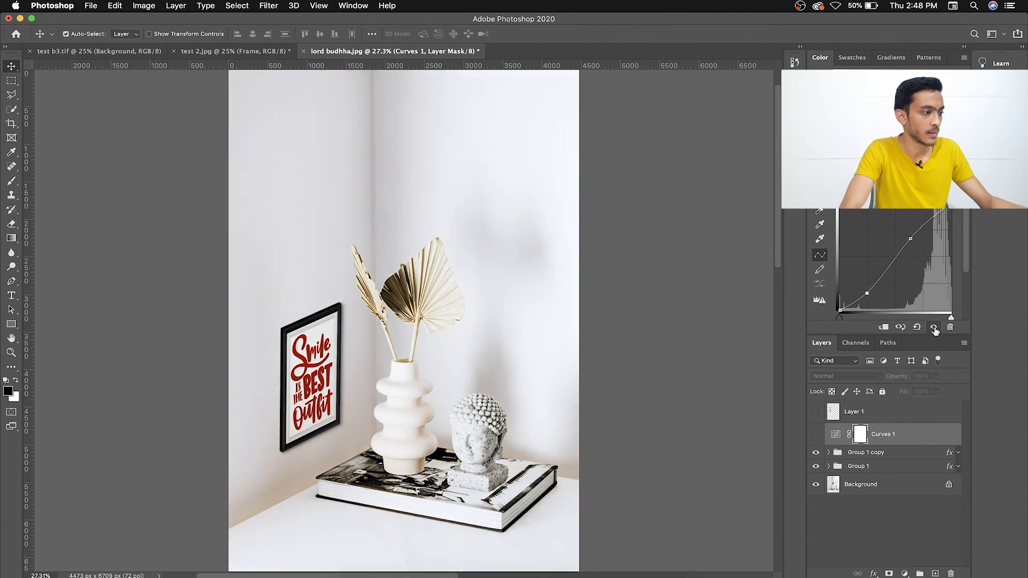
{"action": "left_click", "coordinate": [934, 327]}
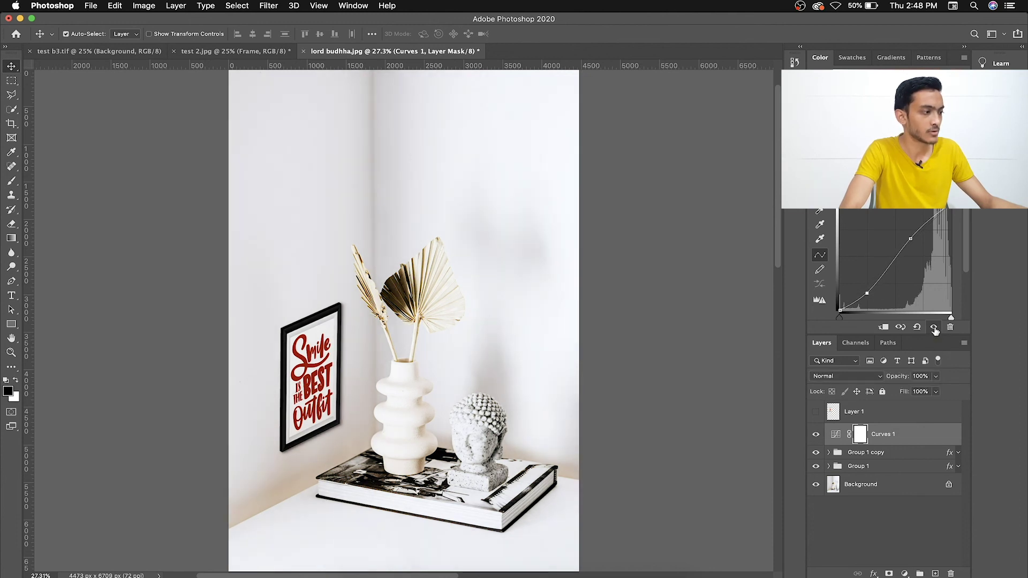